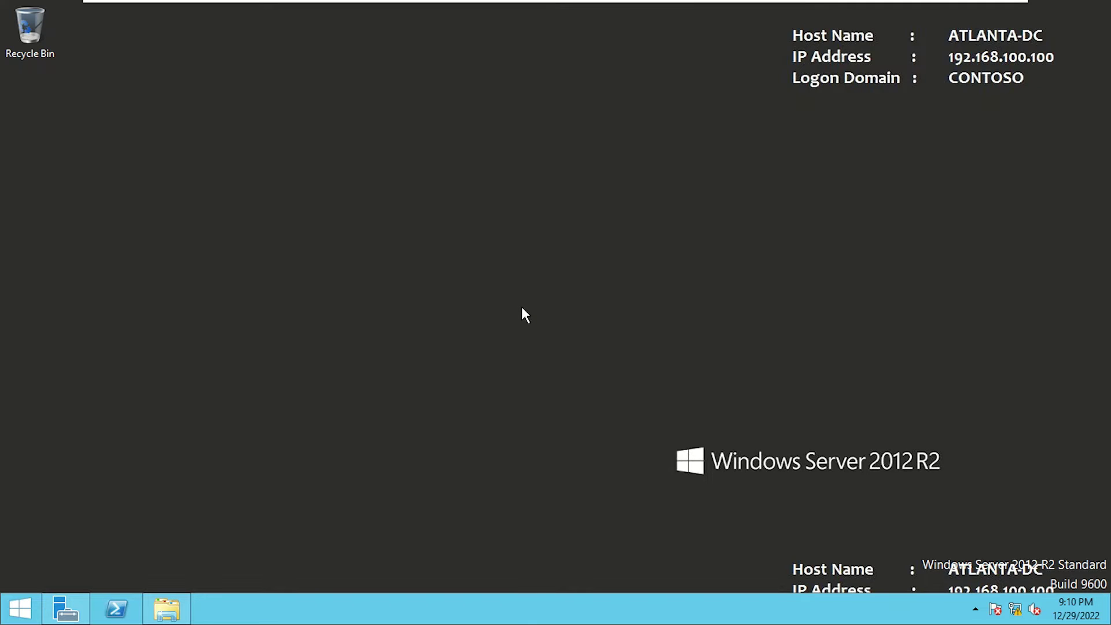
Step: Launch an empty Microsoft Management Console by running the mmc command
{"action": "right_click", "coordinate": [22, 609]}
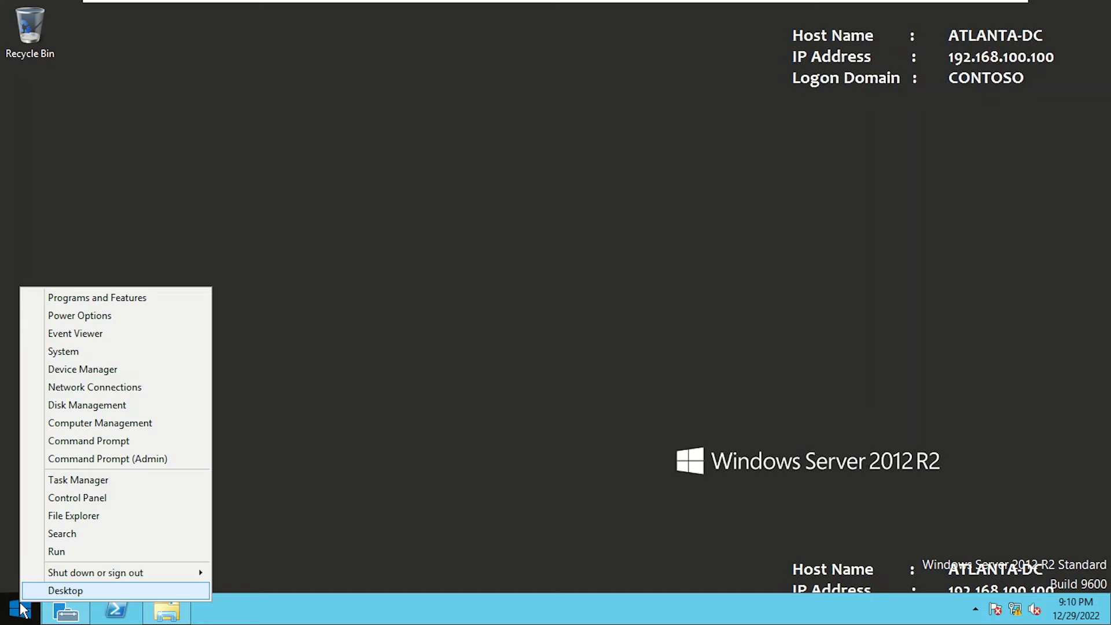
{"action": "left_click", "coordinate": [93, 552]}
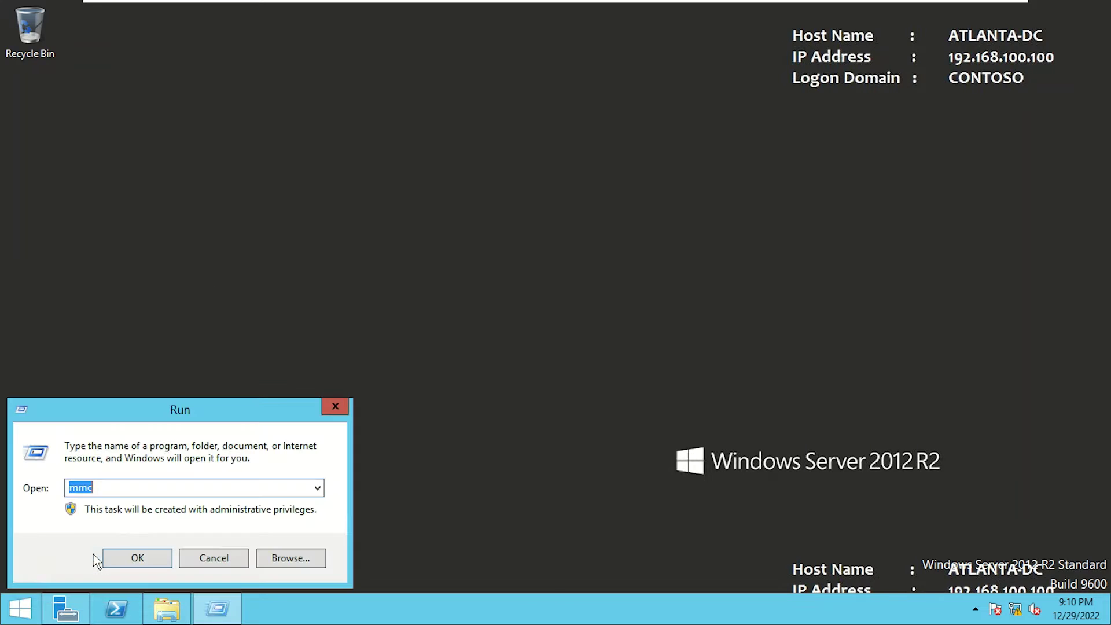
{"action": "left_click_drag", "start_coordinate": [206, 409], "coordinate": [454, 330]}
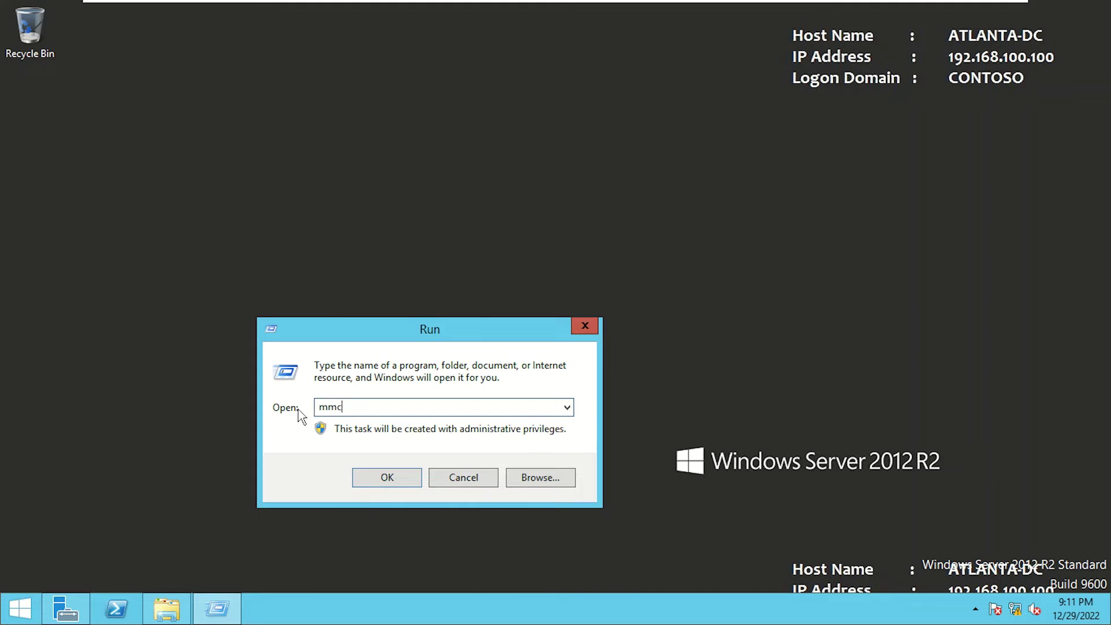
{"action": "left_click", "coordinate": [394, 471]}
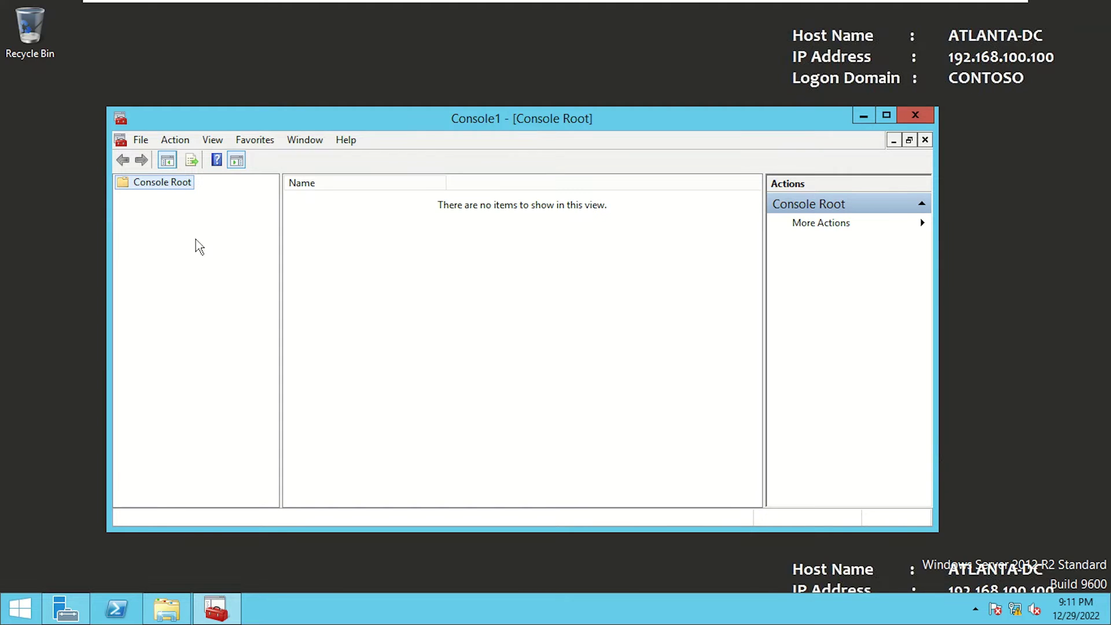
Step: Bring up the console's available snap-ins and widen the Snap-in column until the full names are readable
{"action": "left_click", "coordinate": [142, 141]}
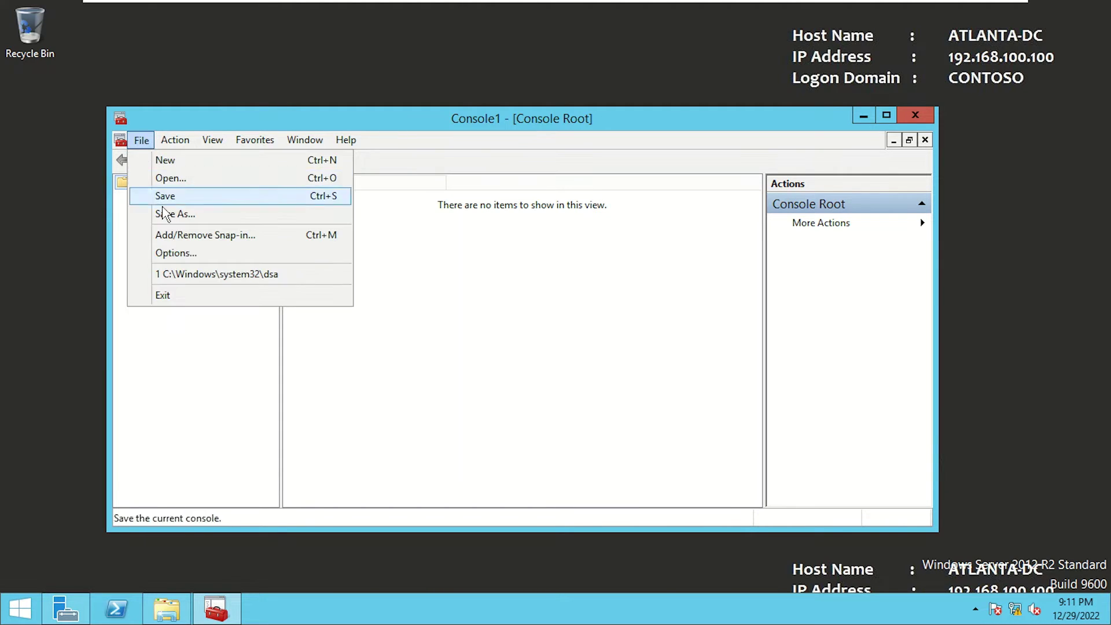
{"action": "left_click", "coordinate": [261, 242]}
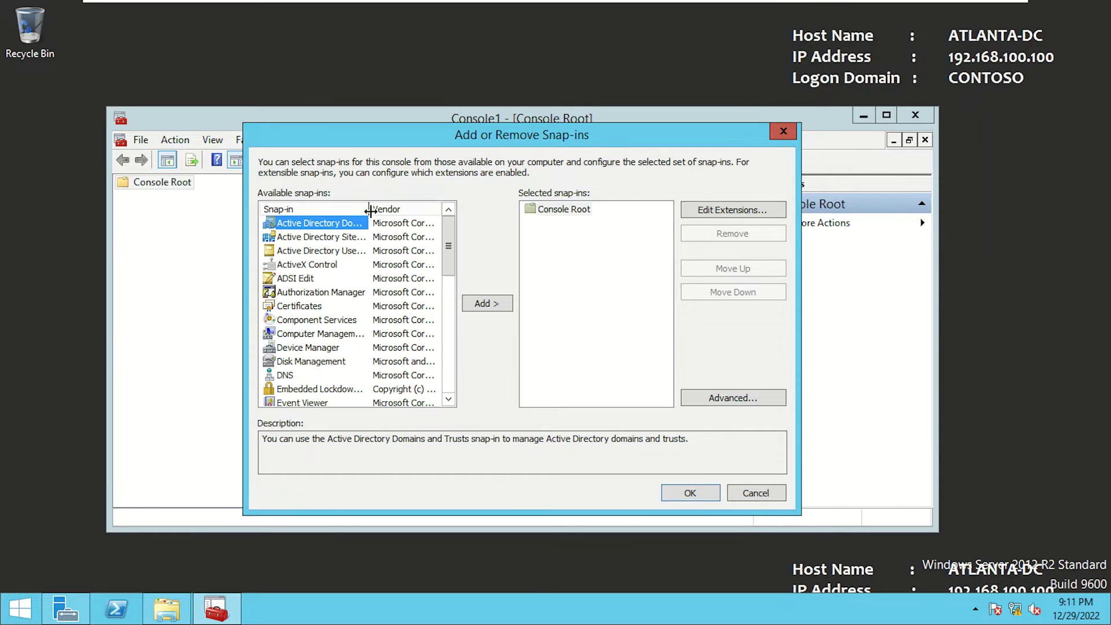
{"action": "left_click_drag", "start_coordinate": [369, 211], "coordinate": [414, 211]}
{"action": "left_click_drag", "start_coordinate": [446, 142], "coordinate": [375, 106]}
{"action": "left_click_drag", "start_coordinate": [379, 206], "coordinate": [354, 227]}
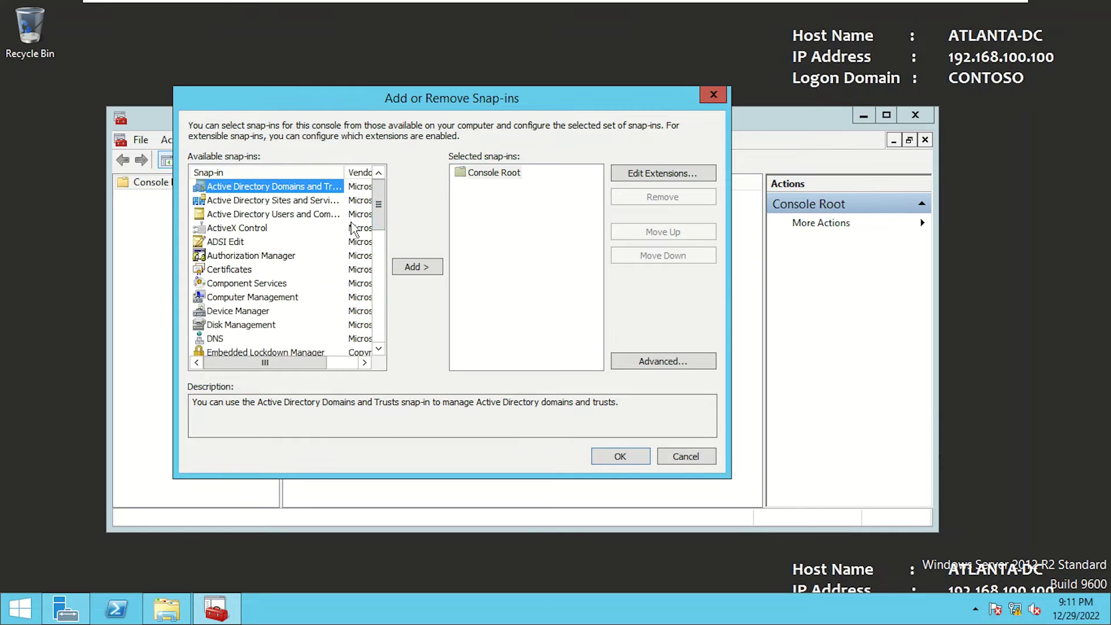
{"action": "left_click_drag", "start_coordinate": [345, 172], "coordinate": [364, 172]}
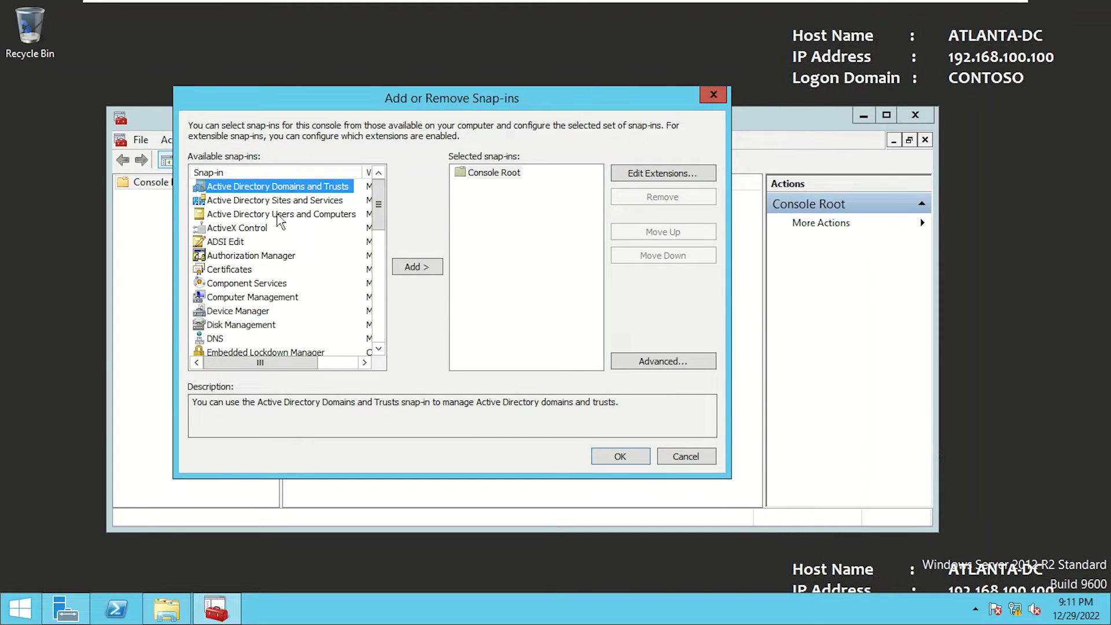
Step: Examine the available snap-ins, including Computer Management, Device Manager, Event Viewer, Local Users and Groups and Services, without adding any
{"action": "left_click", "coordinate": [259, 297]}
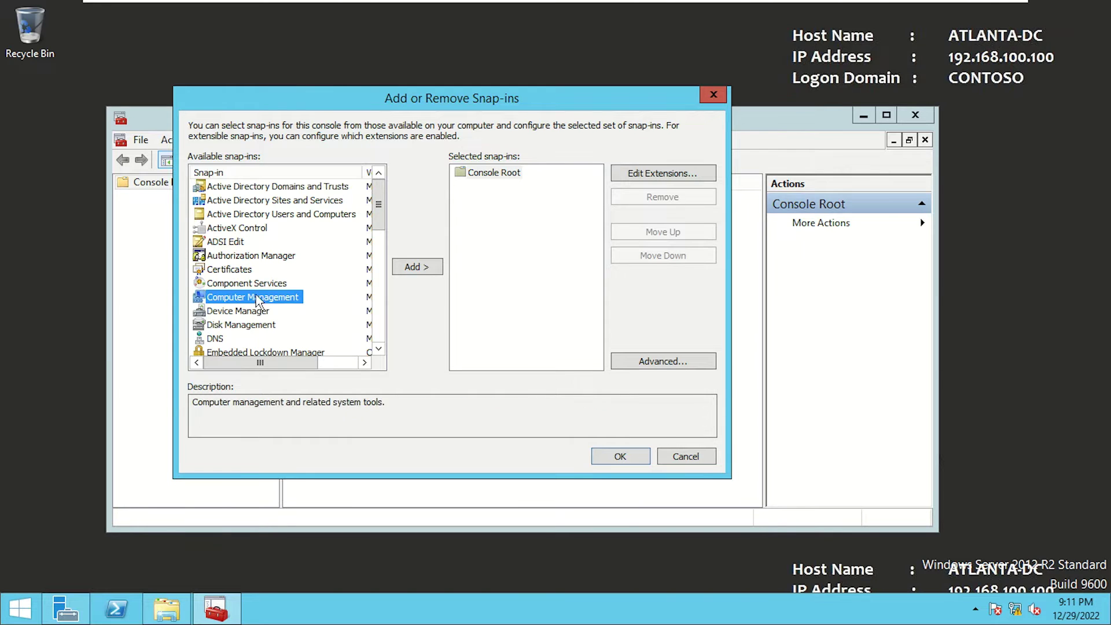
{"action": "left_click", "coordinate": [263, 313]}
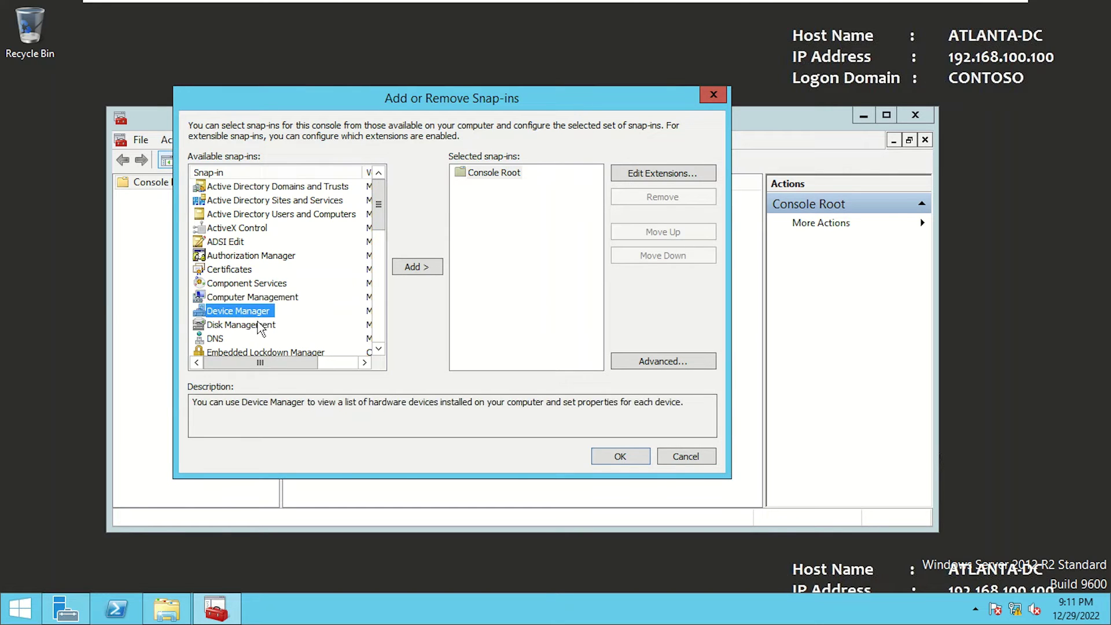
{"action": "left_click", "coordinate": [258, 325]}
{"action": "scroll", "coordinate": [258, 325], "scroll_direction": "down", "scroll_amount": 1}
{"action": "left_click", "coordinate": [229, 301]}
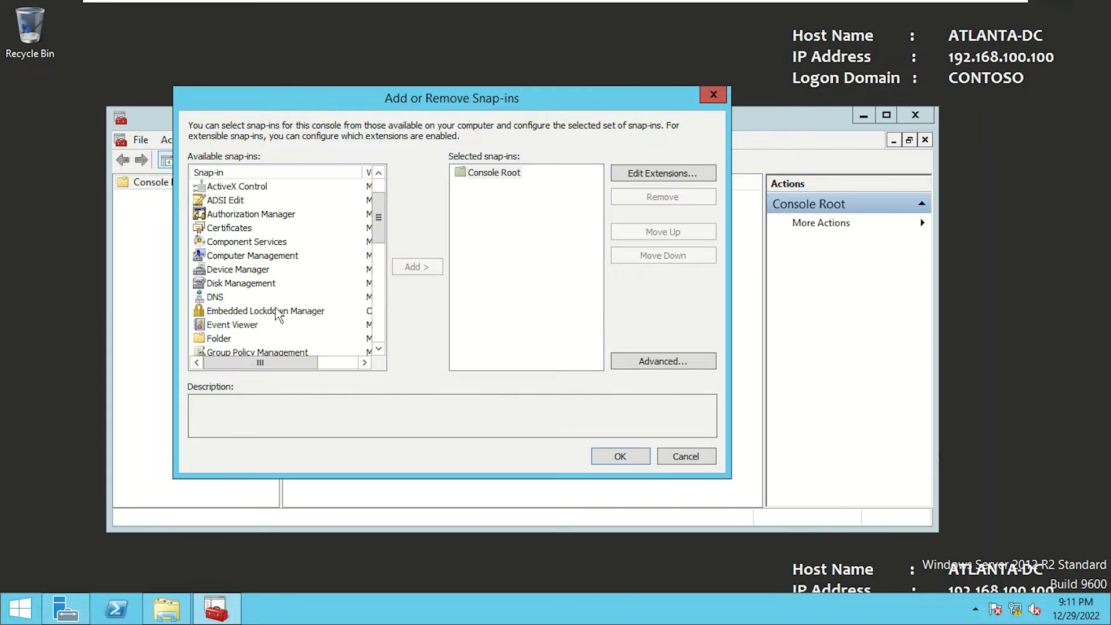
{"action": "left_click", "coordinate": [219, 298]}
{"action": "left_click", "coordinate": [231, 325]}
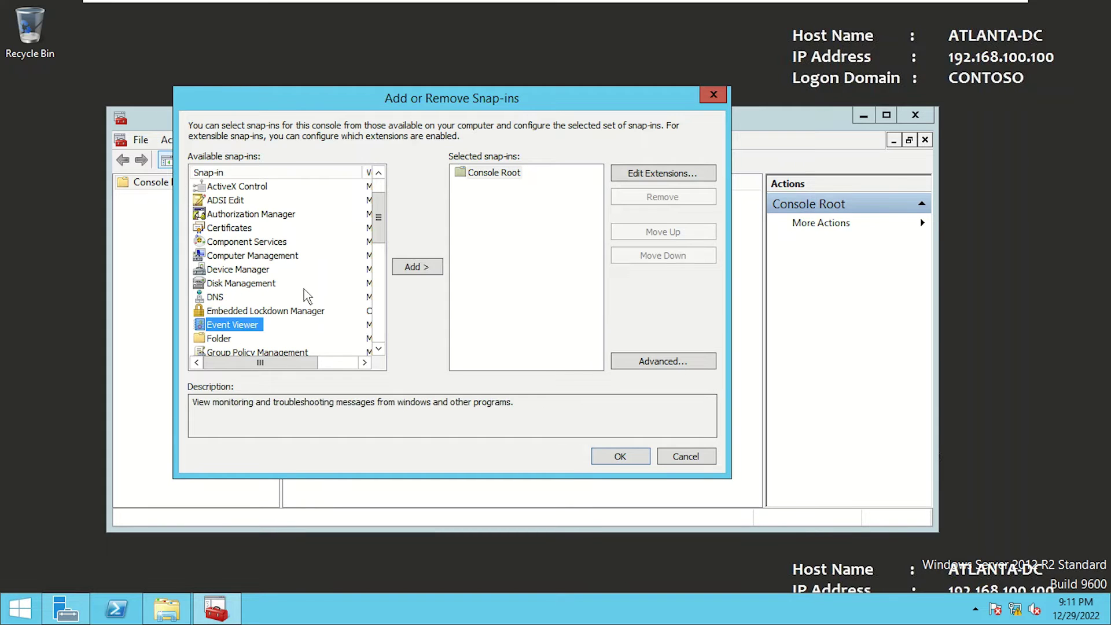
{"action": "scroll", "coordinate": [306, 297], "scroll_direction": "down", "scroll_amount": 2}
{"action": "scroll", "coordinate": [307, 297], "scroll_direction": "down", "scroll_amount": 1}
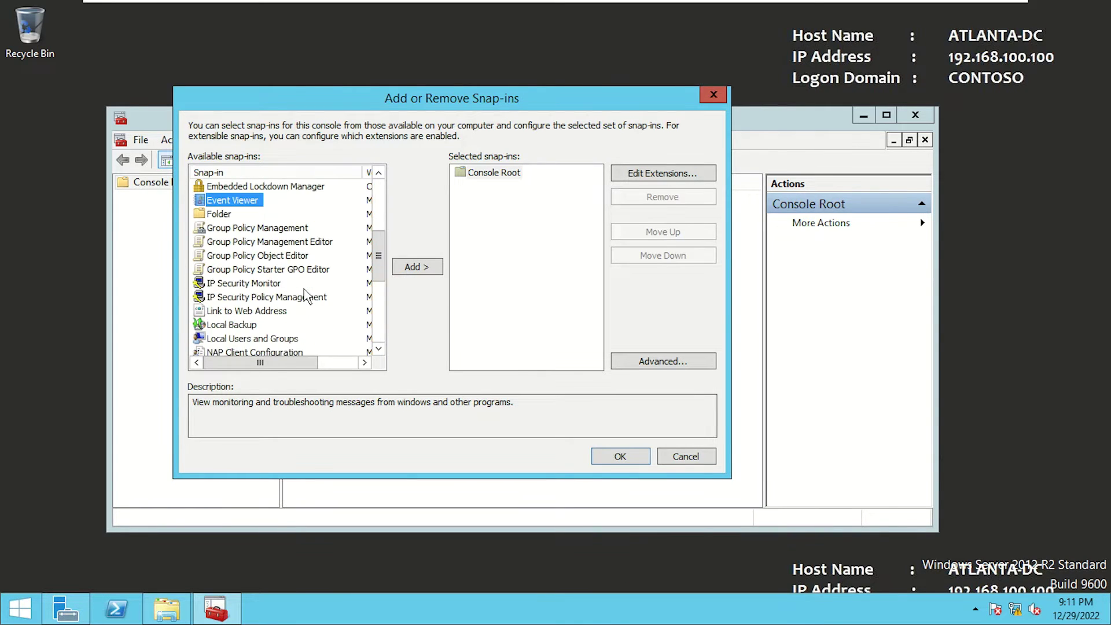
{"action": "scroll", "coordinate": [306, 297], "scroll_direction": "down", "scroll_amount": 1}
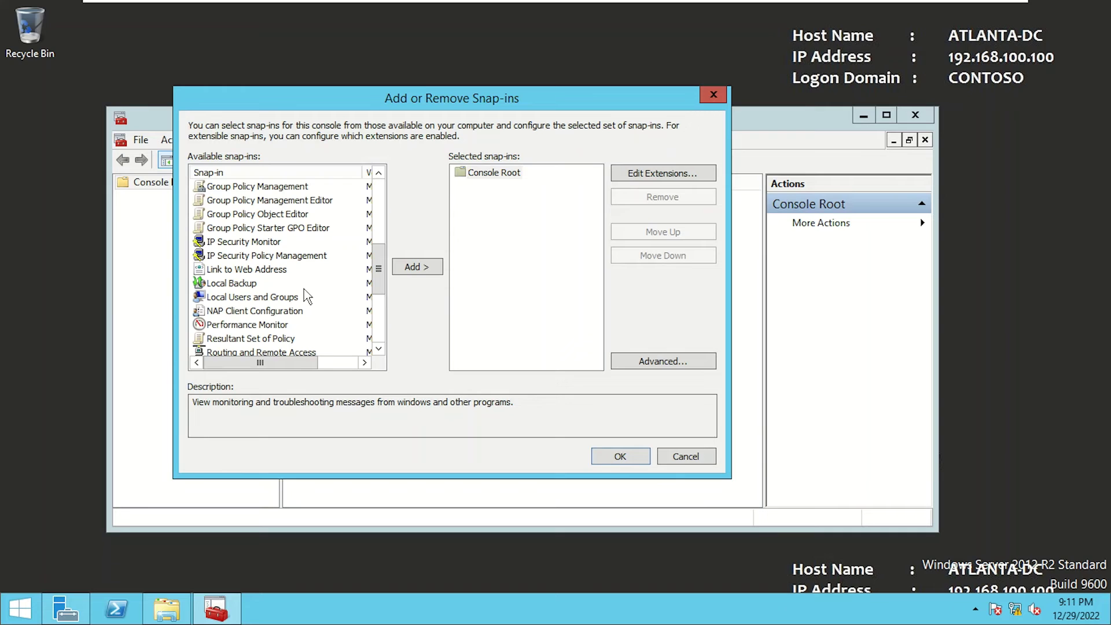
{"action": "left_click", "coordinate": [267, 297]}
{"action": "scroll", "coordinate": [267, 298], "scroll_direction": "down", "scroll_amount": 2}
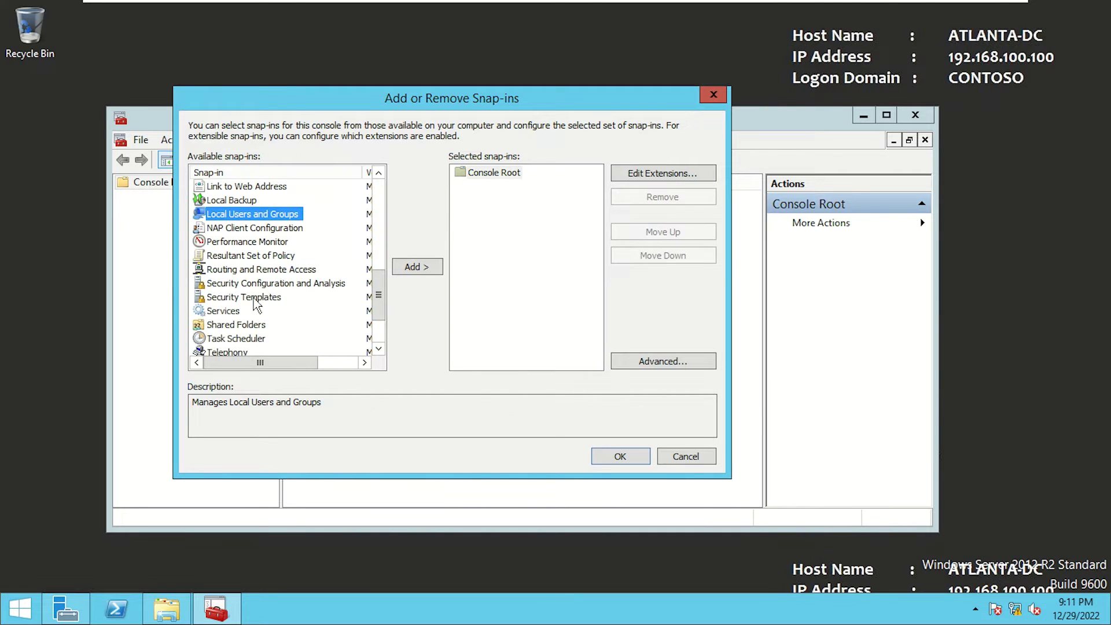
{"action": "left_click", "coordinate": [234, 313]}
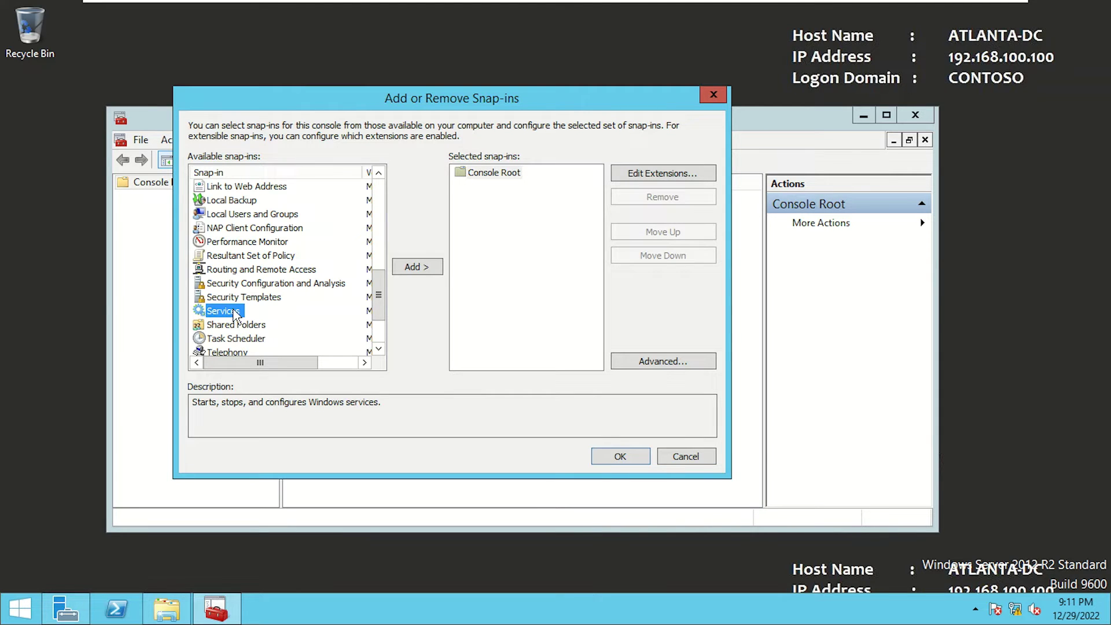
{"action": "left_click", "coordinate": [686, 457]}
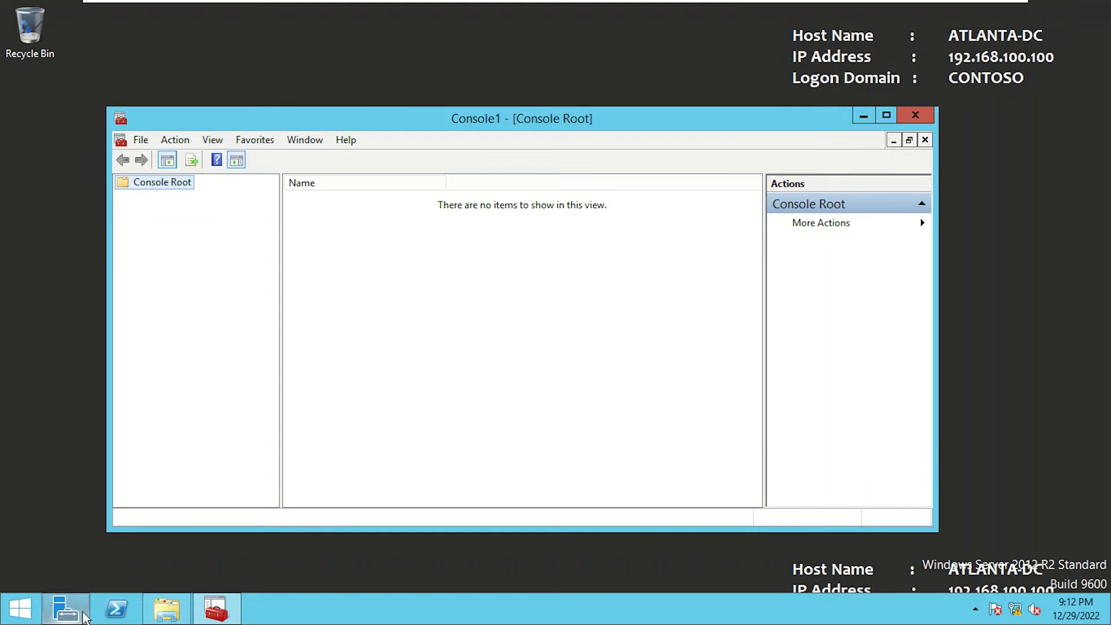
Step: Switch to Server Manager, restore it to a smaller window over the console, and view its list of administrative tools
{"action": "left_click", "coordinate": [74, 614]}
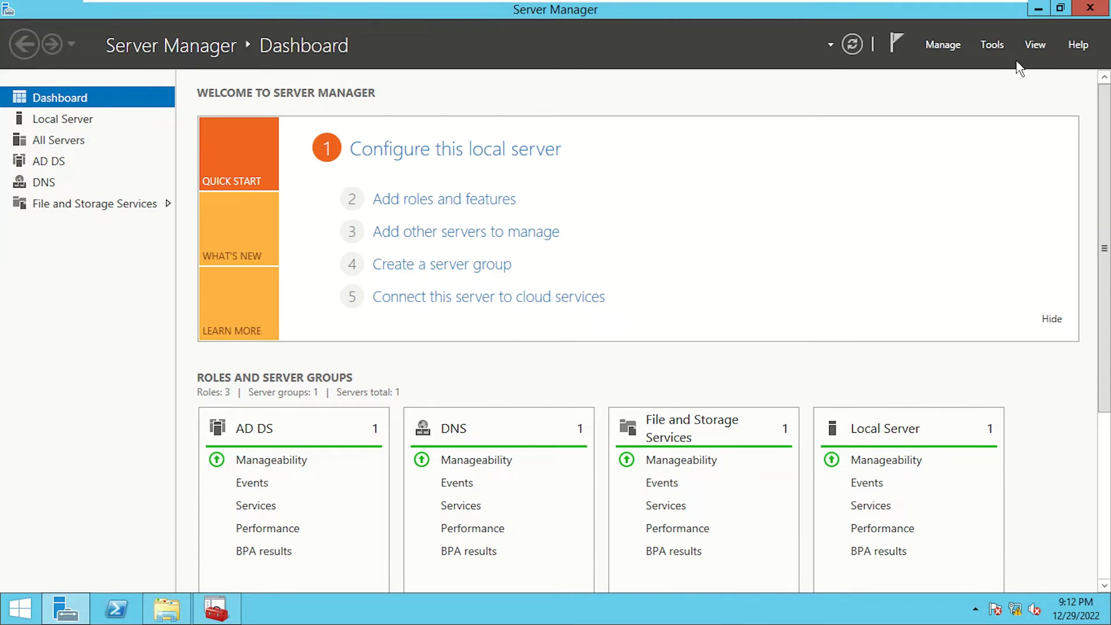
{"action": "left_click", "coordinate": [1059, 8]}
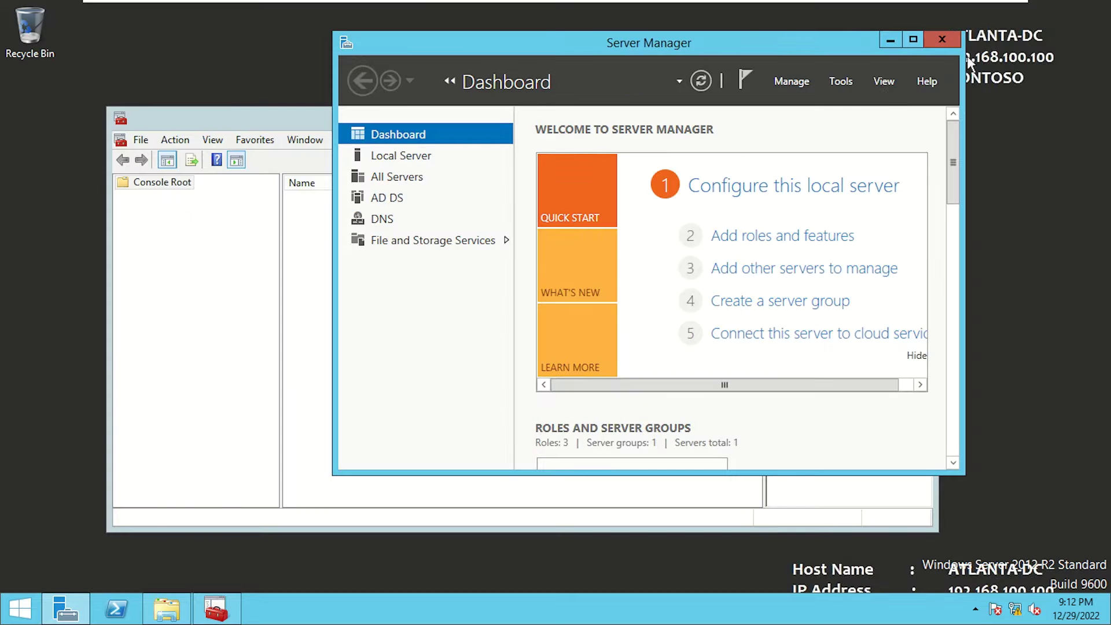
{"action": "left_click_drag", "start_coordinate": [879, 42], "coordinate": [903, 49]}
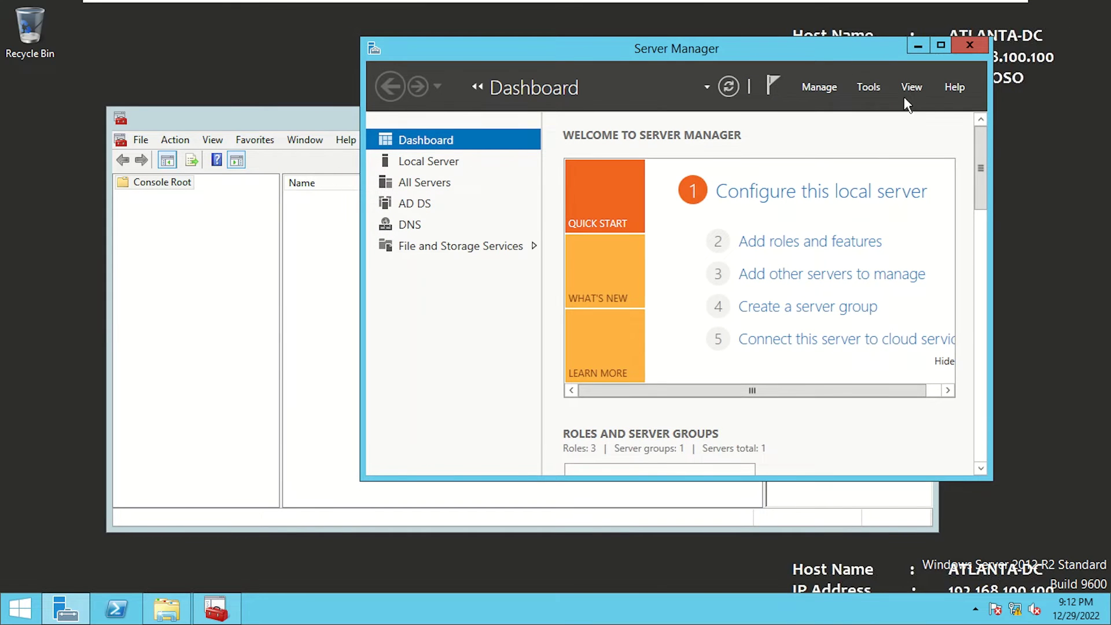
{"action": "left_click", "coordinate": [873, 89]}
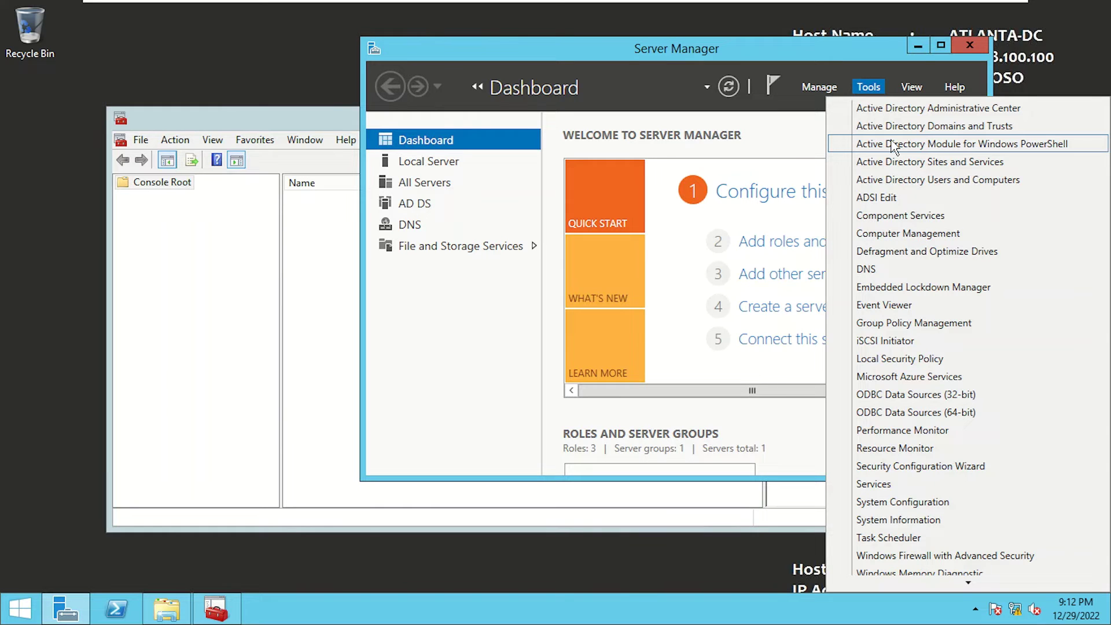
{"action": "left_click", "coordinate": [234, 118]}
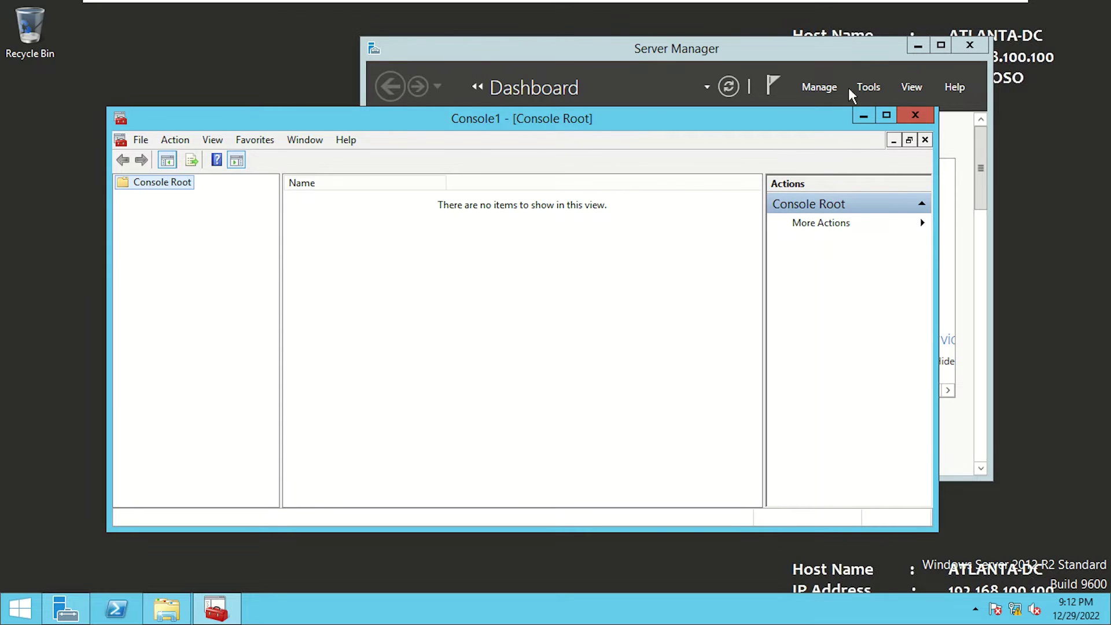
Step: Open the DNS administrative tool from Server Manager
{"action": "left_click", "coordinate": [868, 53]}
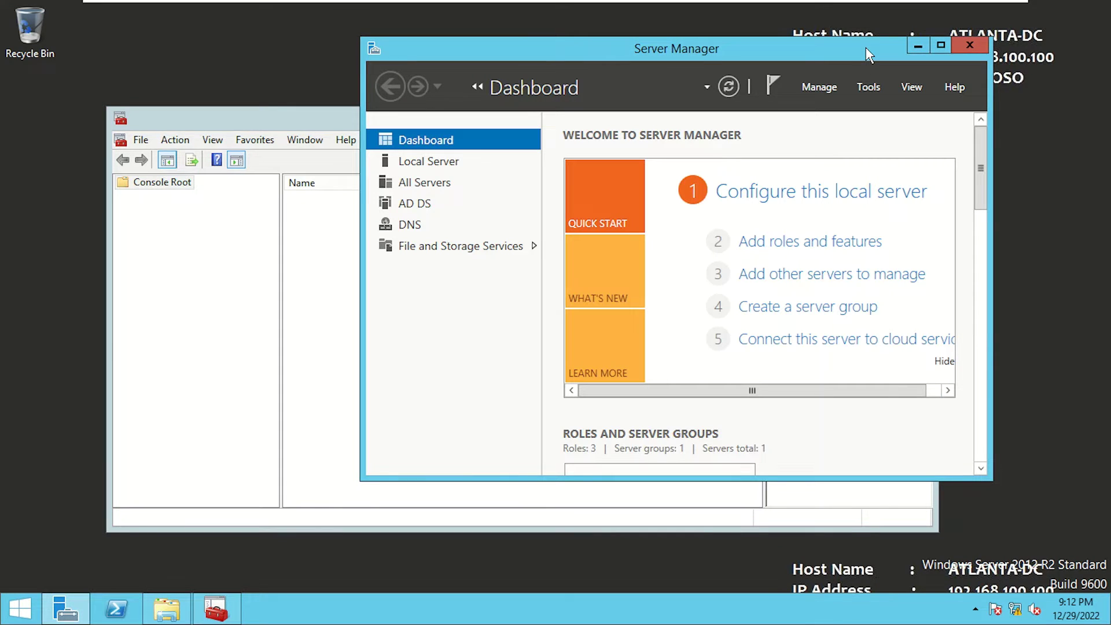
{"action": "left_click", "coordinate": [866, 89]}
{"action": "left_click", "coordinate": [899, 269]}
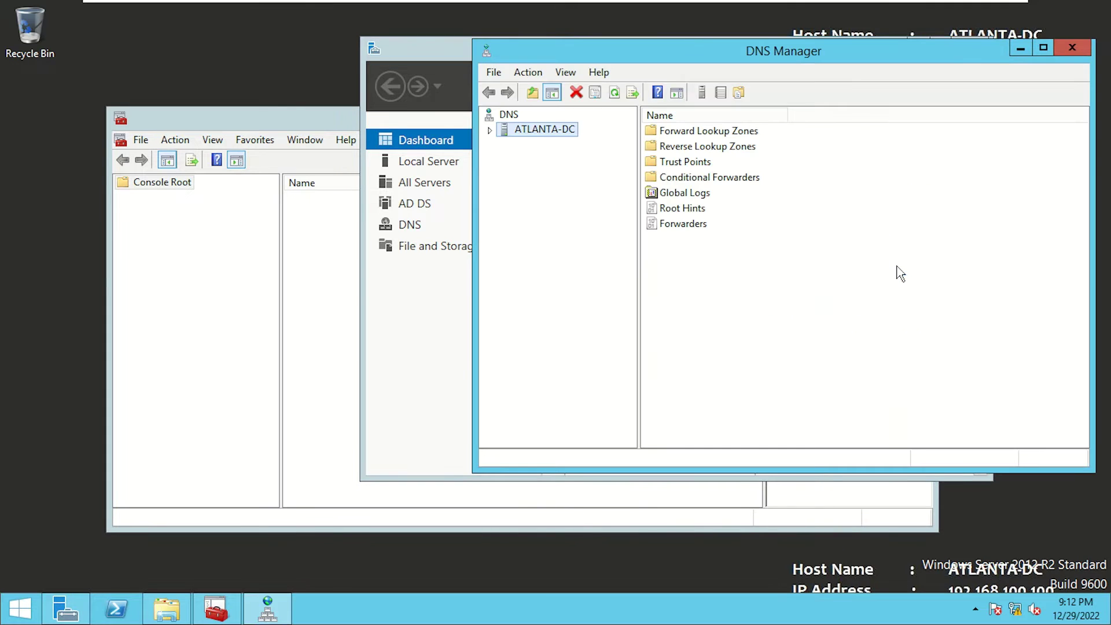
Step: Return to the empty console and add the DNS snap-in under Console Root
{"action": "left_click", "coordinate": [226, 121]}
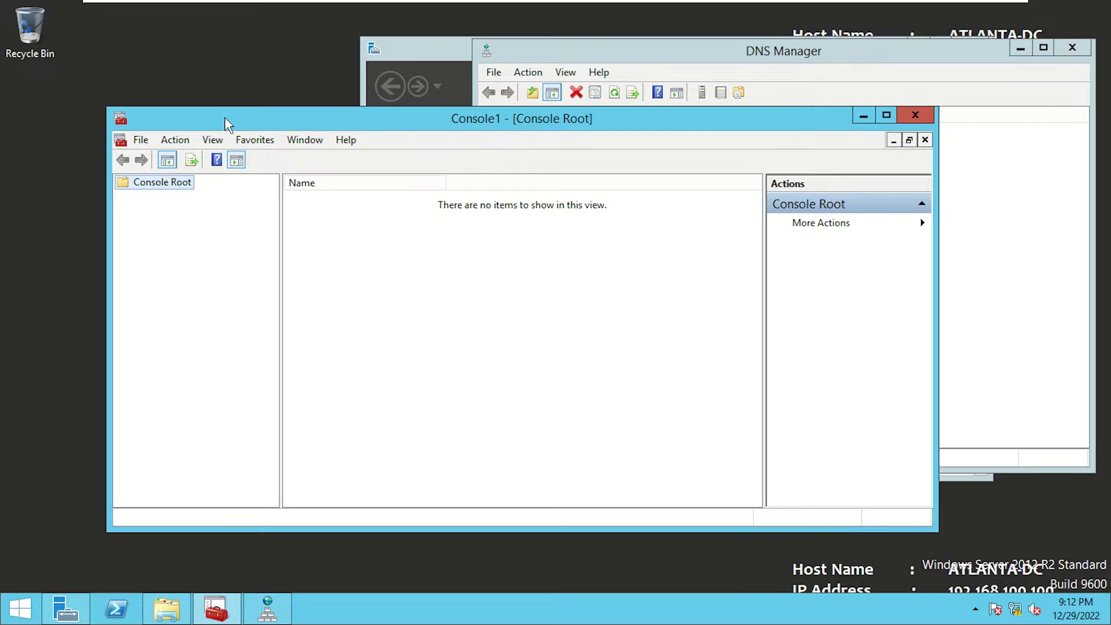
{"action": "left_click_drag", "start_coordinate": [224, 117], "coordinate": [166, 137]}
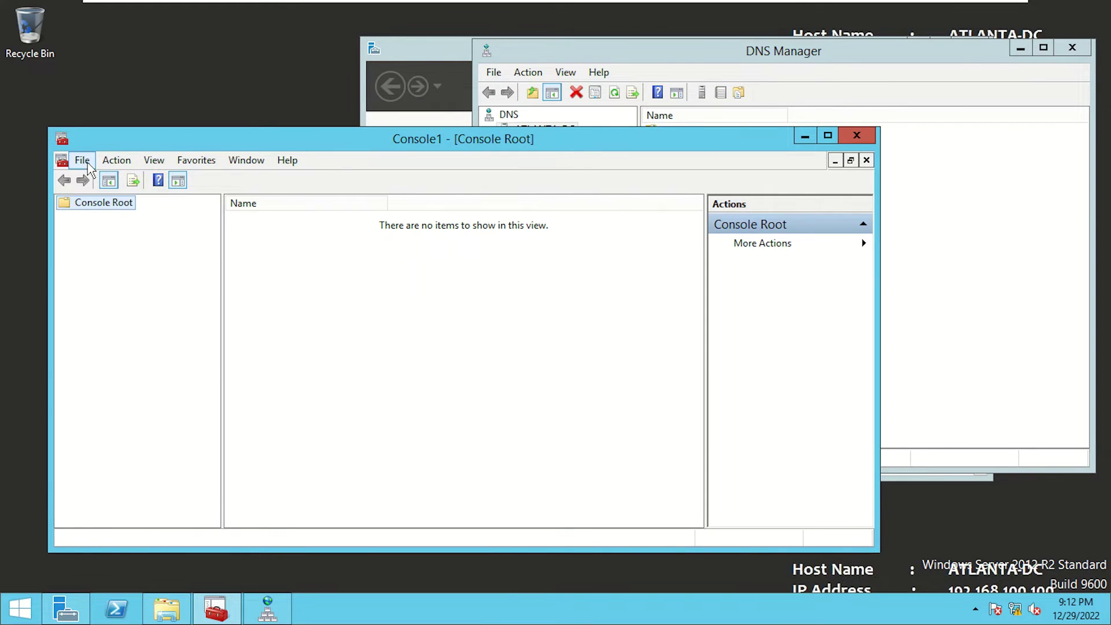
{"action": "left_click", "coordinate": [88, 169]}
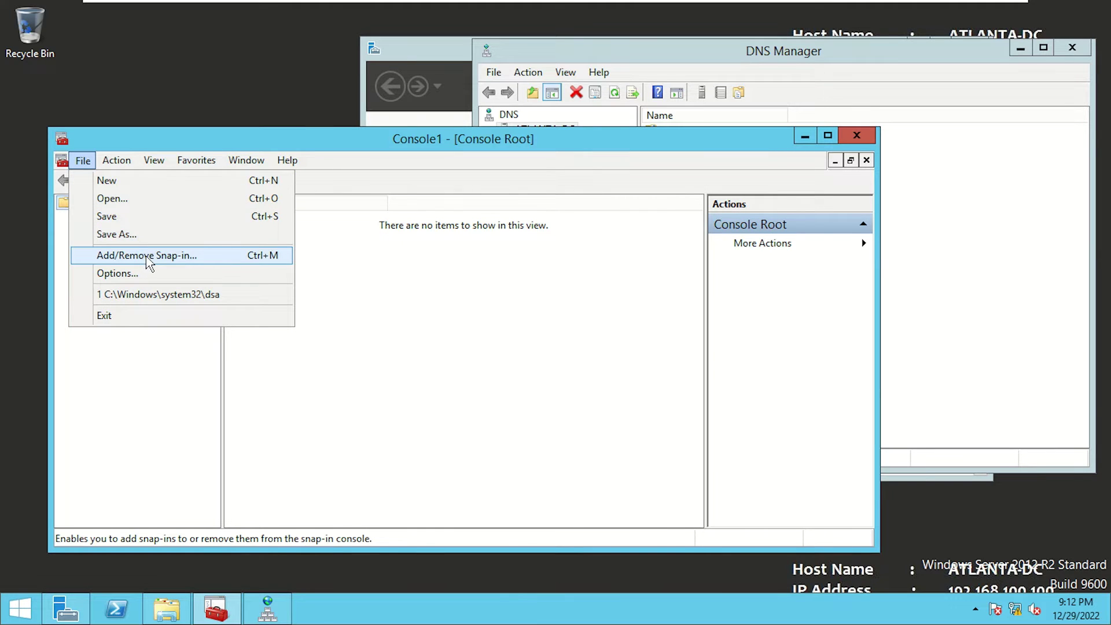
{"action": "left_click", "coordinate": [184, 261]}
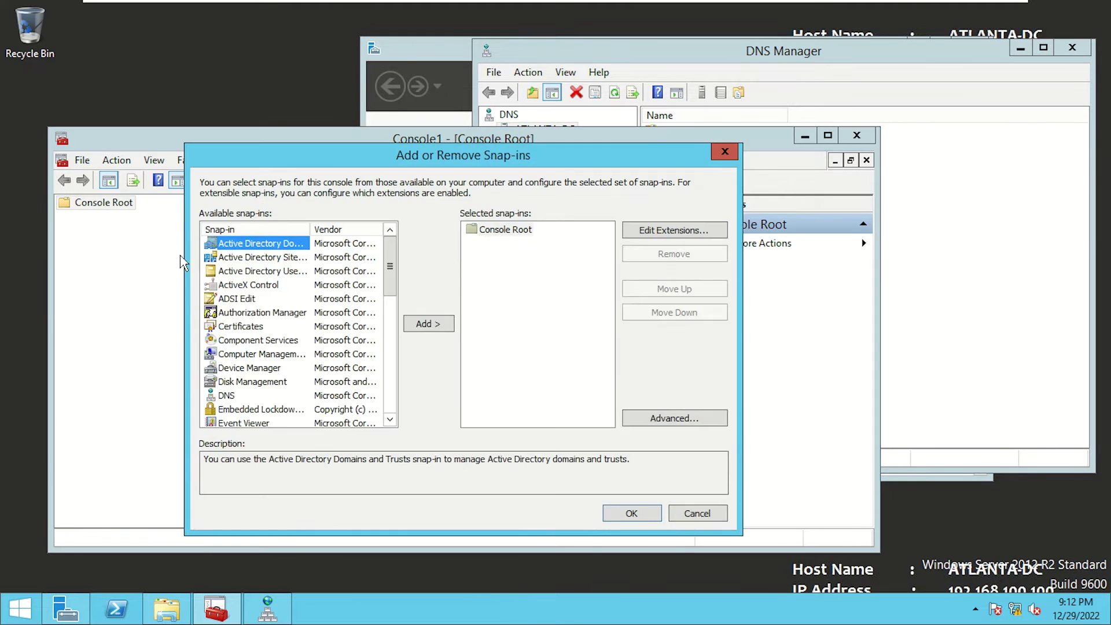
{"action": "left_click", "coordinate": [231, 397]}
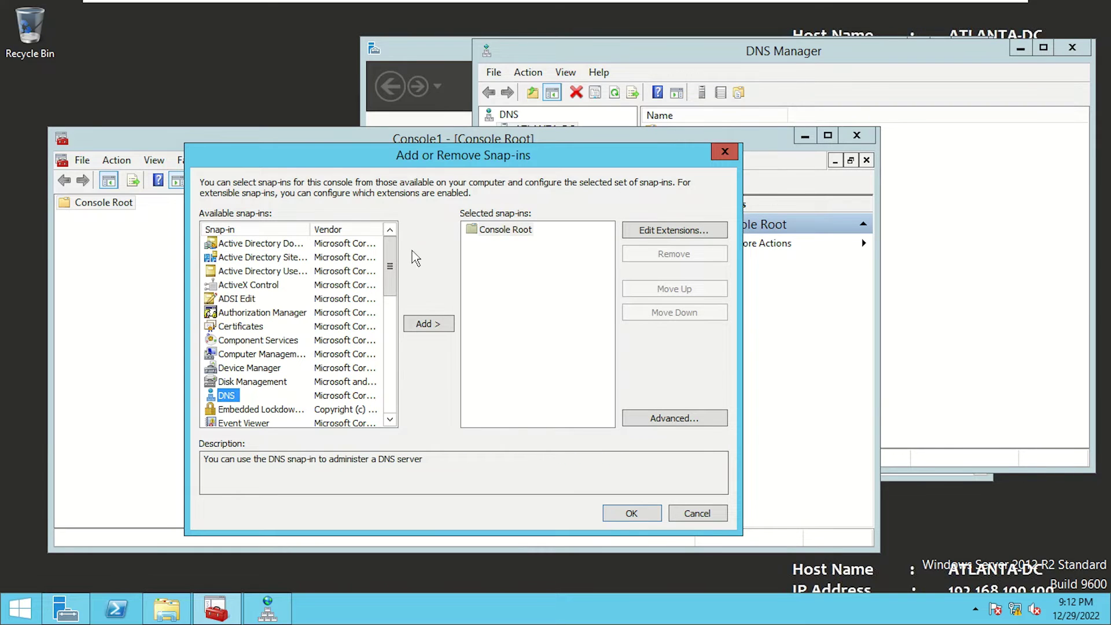
{"action": "left_click", "coordinate": [431, 325]}
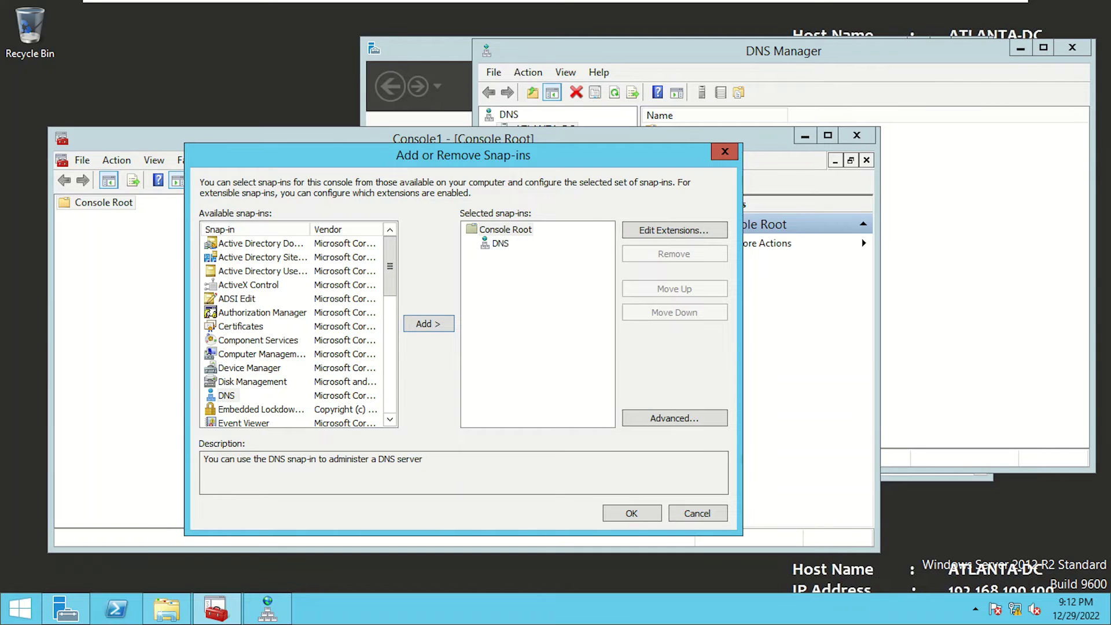
{"action": "left_click", "coordinate": [631, 513]}
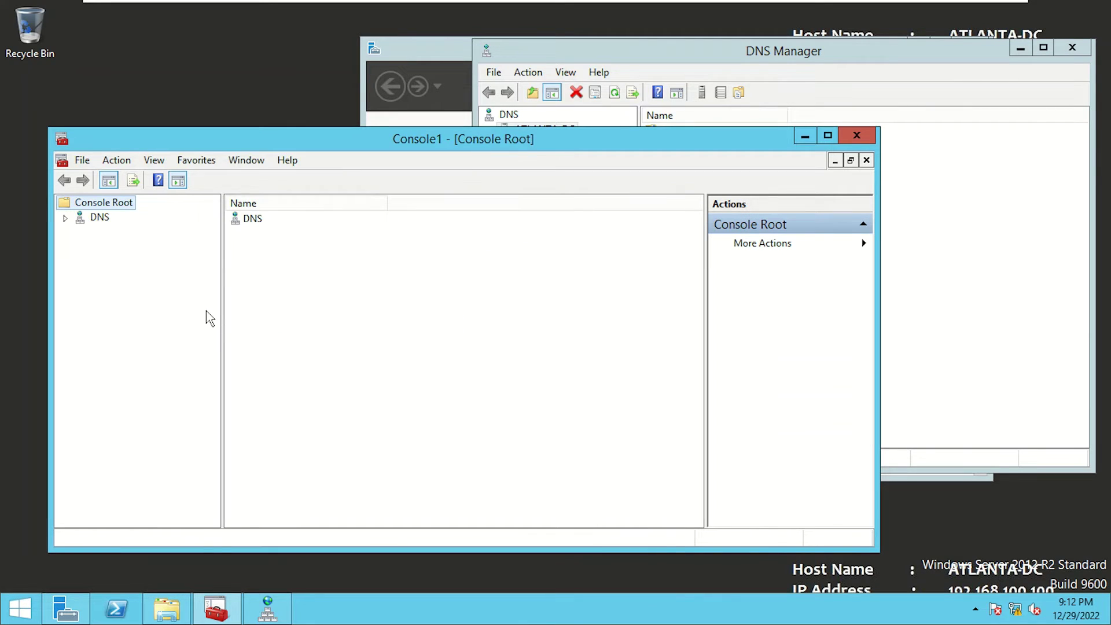
Step: Arrange the narrowed console window and the DNS Manager window side by side for comparison
{"action": "left_click_drag", "start_coordinate": [723, 139], "coordinate": [671, 178]}
{"action": "left_click_drag", "start_coordinate": [671, 55], "coordinate": [680, 171]}
{"action": "left_click_drag", "start_coordinate": [403, 171], "coordinate": [422, 92]}
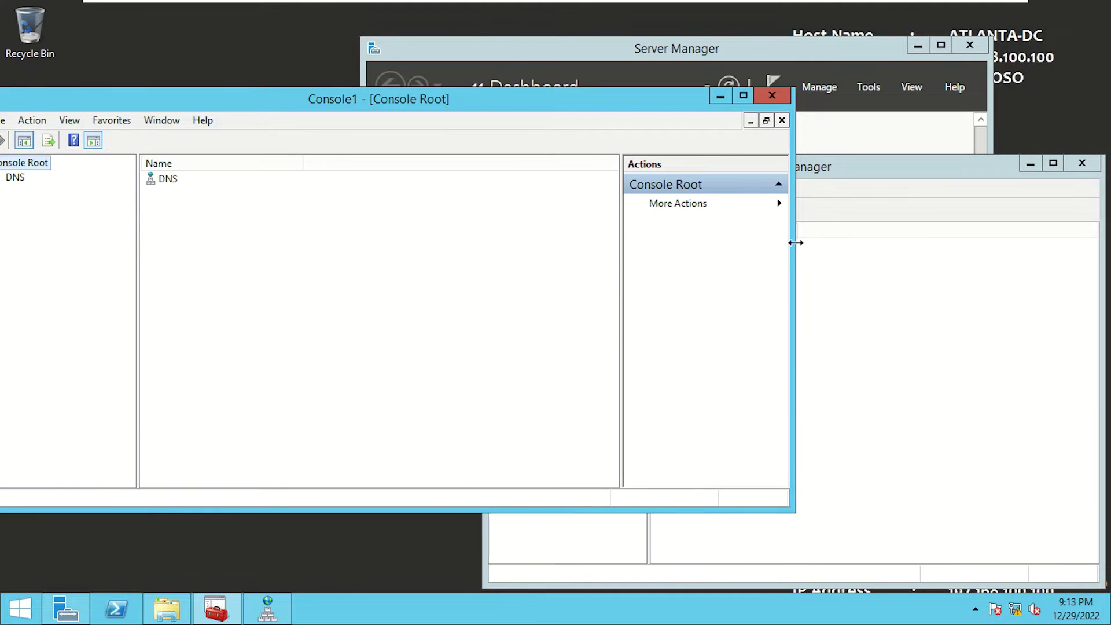
{"action": "left_click_drag", "start_coordinate": [793, 243], "coordinate": [332, 231]}
{"action": "left_click_drag", "start_coordinate": [168, 98], "coordinate": [266, 94]}
{"action": "left_click_drag", "start_coordinate": [622, 169], "coordinate": [588, 70]}
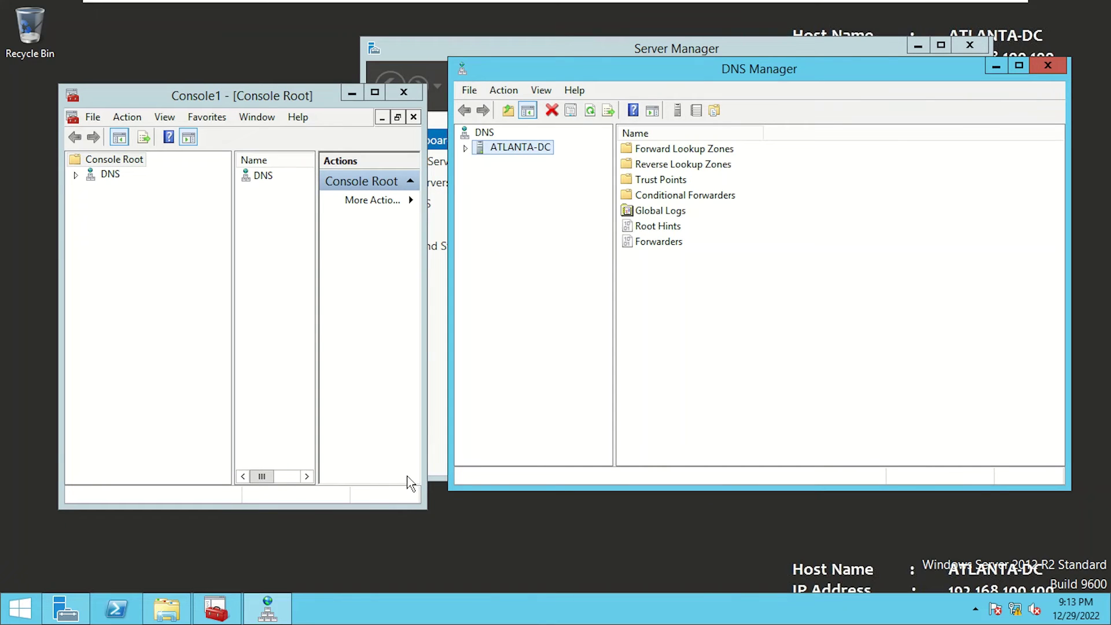
{"action": "left_click", "coordinate": [426, 511]}
{"action": "left_click_drag", "start_coordinate": [428, 511], "coordinate": [482, 560]}
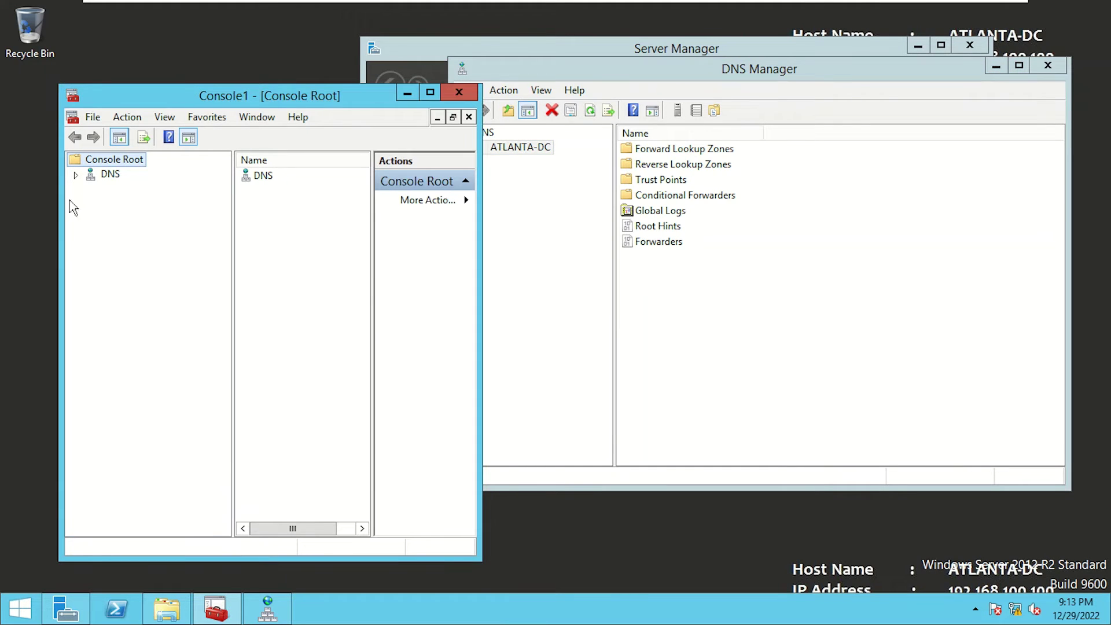
Step: Expand the DNS node and its ATLANTA-DC server in the custom console's tree
{"action": "left_click", "coordinate": [75, 175]}
{"action": "left_click", "coordinate": [91, 189]}
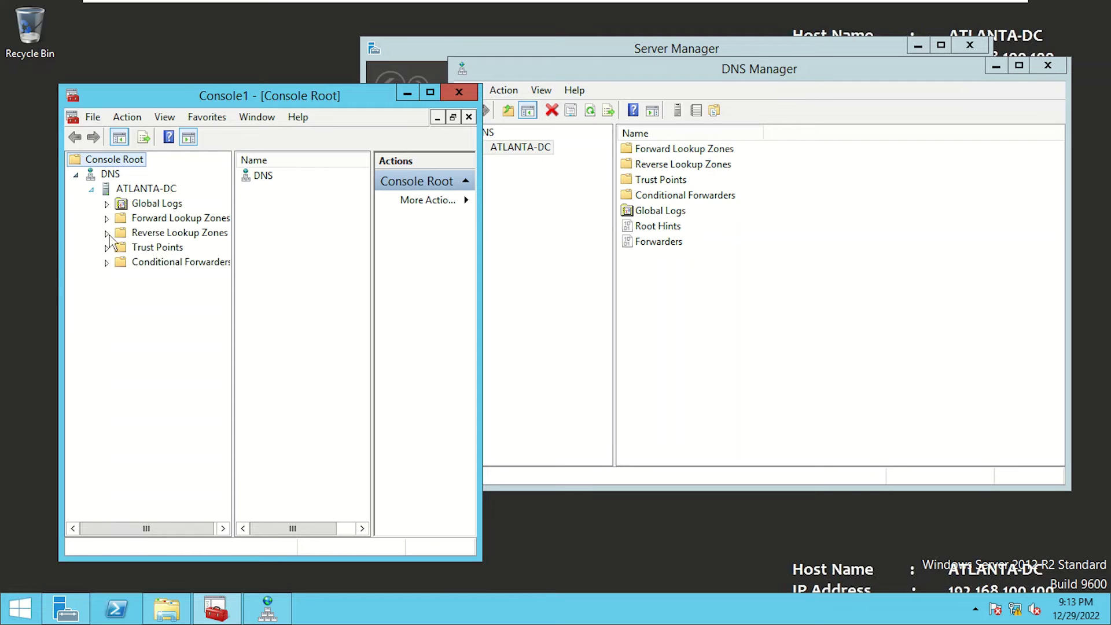
Step: Show the contoso.com forward lookup zone in both the custom console and DNS Manager, with the two windows side by side
{"action": "left_click", "coordinate": [107, 218]}
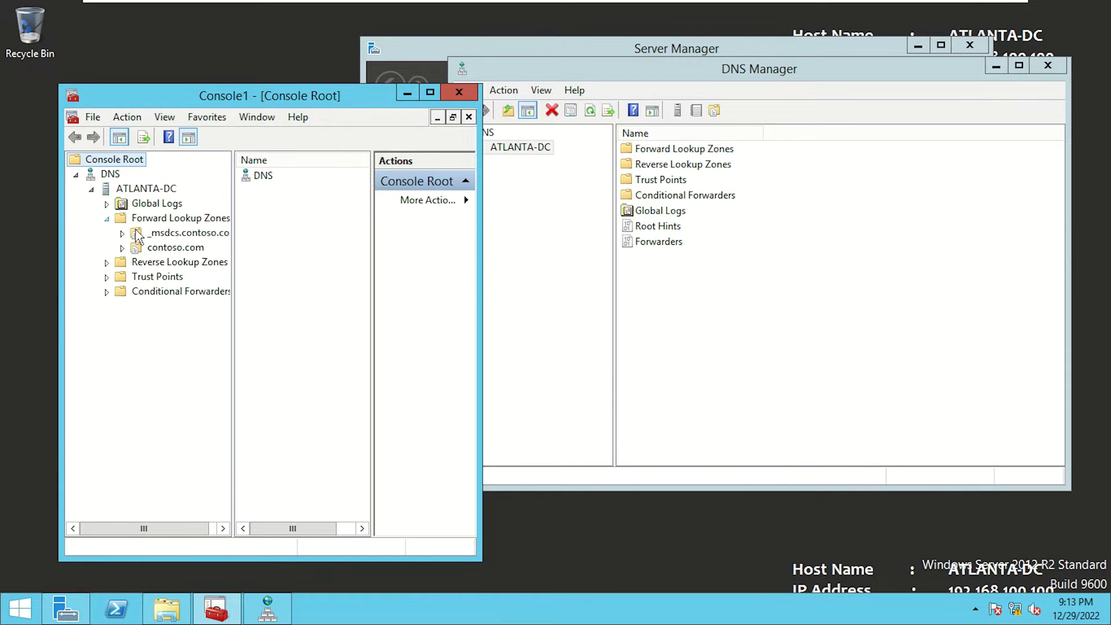
{"action": "left_click", "coordinate": [172, 248]}
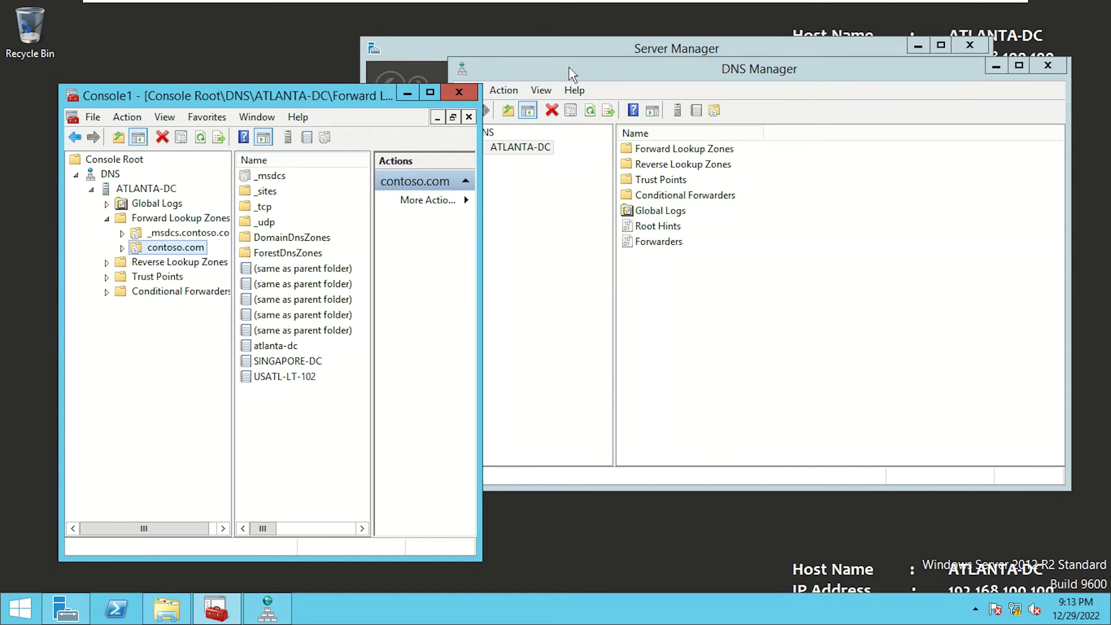
{"action": "left_click_drag", "start_coordinate": [571, 71], "coordinate": [620, 75]}
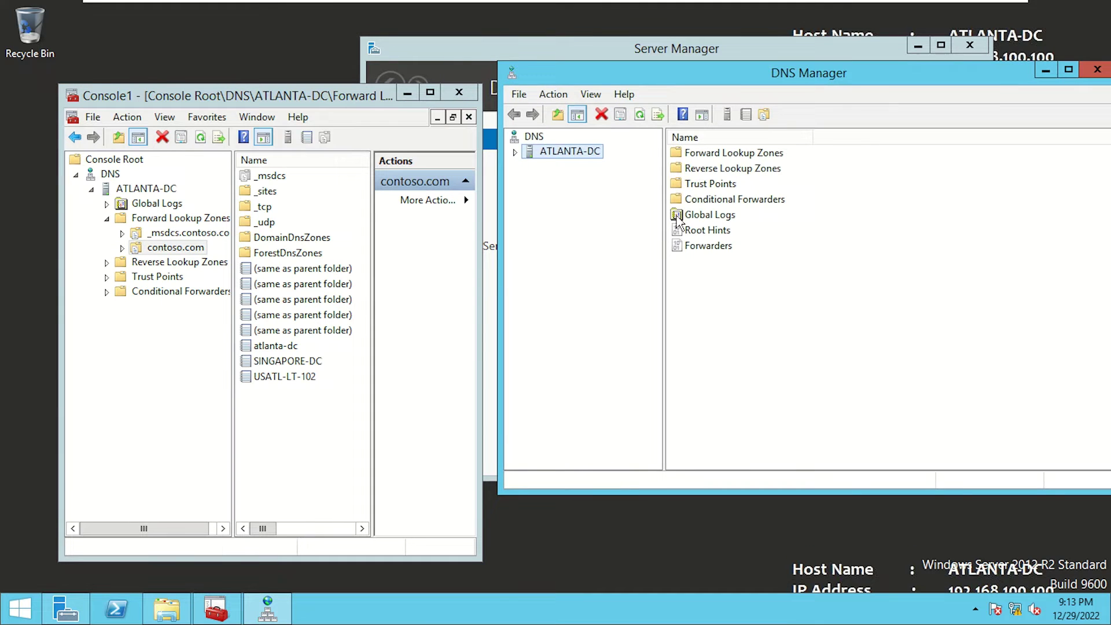
{"action": "left_click", "coordinate": [516, 154]}
{"action": "double_click", "coordinate": [544, 167]}
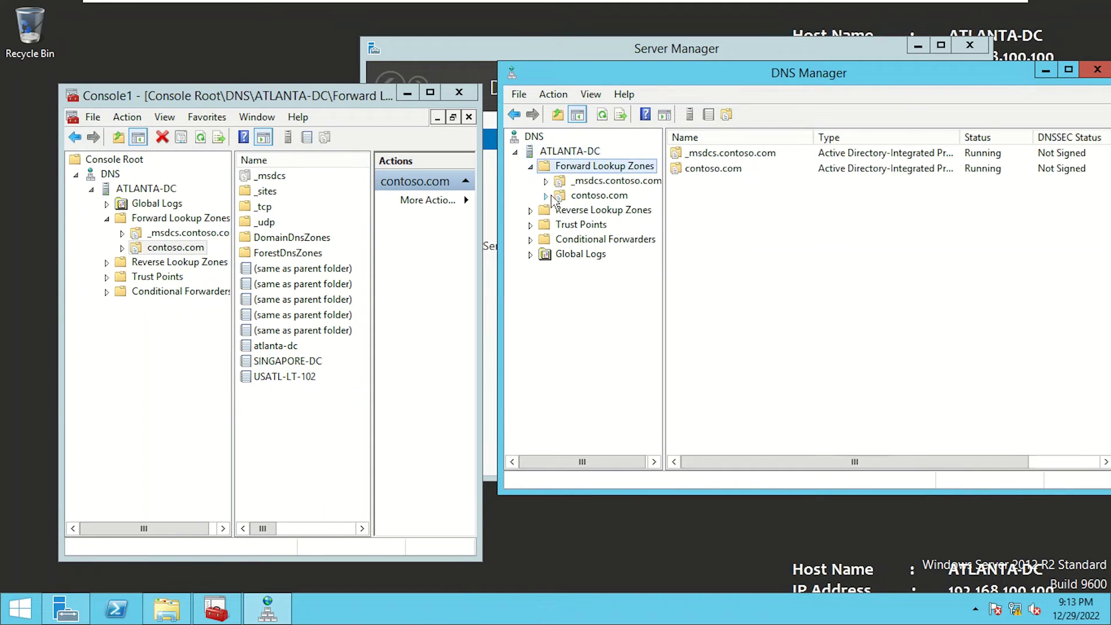
{"action": "left_click", "coordinate": [576, 197]}
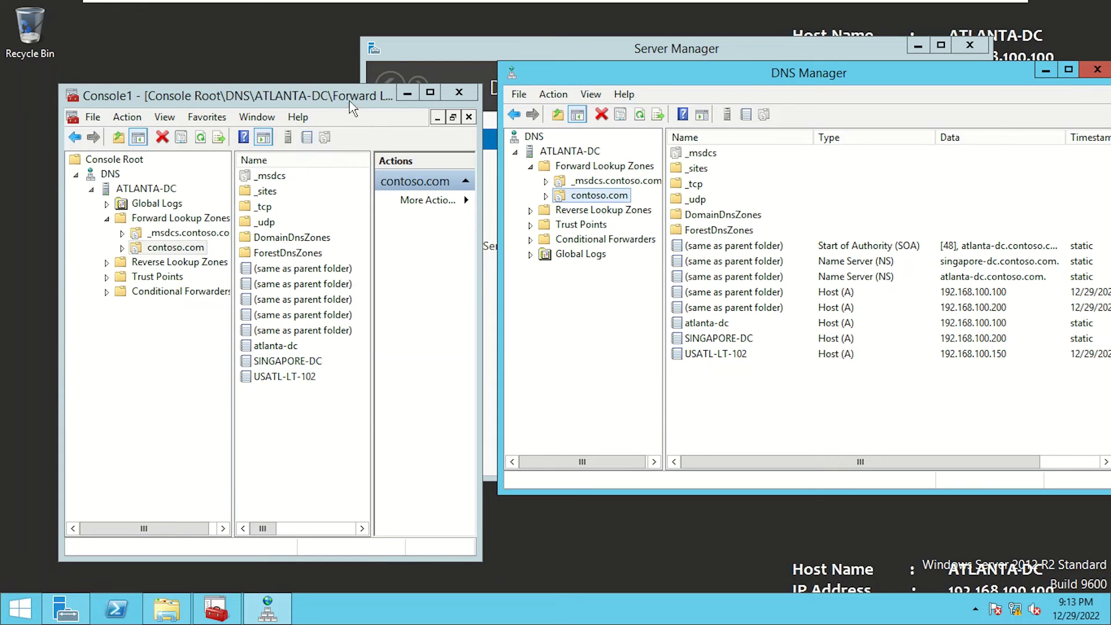
{"action": "left_click_drag", "start_coordinate": [351, 107], "coordinate": [331, 110]}
{"action": "left_click_drag", "start_coordinate": [699, 75], "coordinate": [655, 94]}
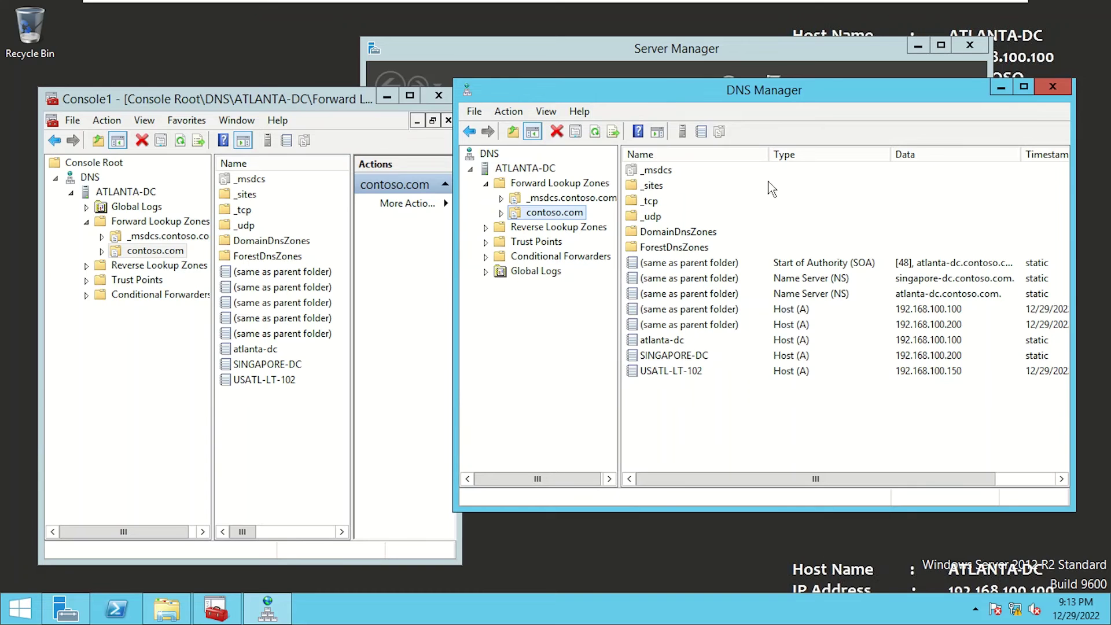
Step: Close DNS Manager, and close the custom DNS console without saving its settings
{"action": "left_click", "coordinate": [1052, 86]}
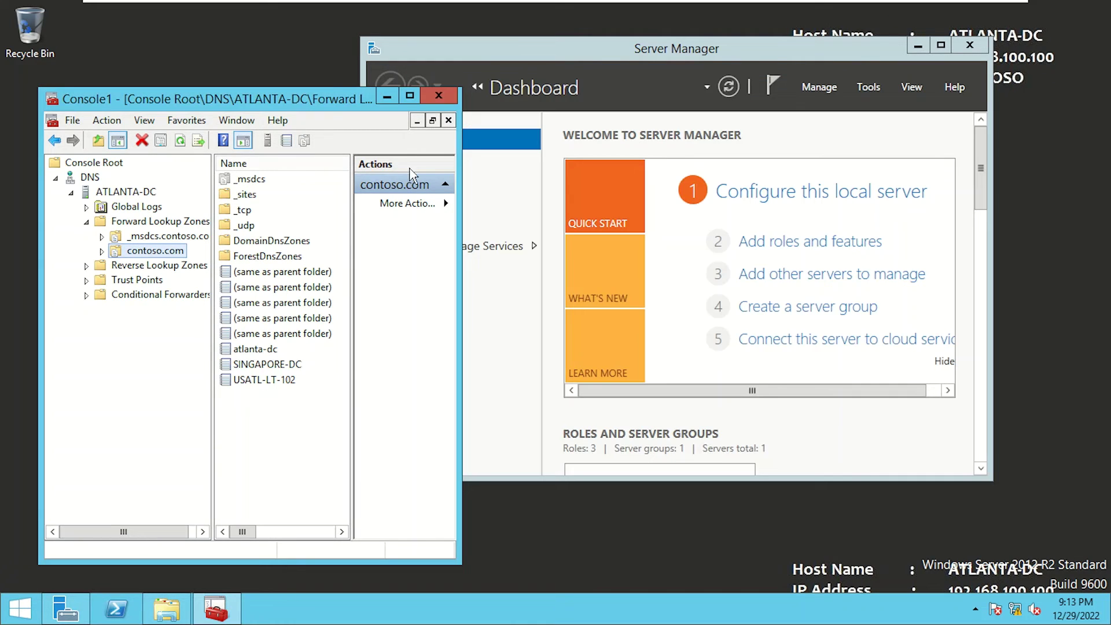
{"action": "left_click_drag", "start_coordinate": [358, 110], "coordinate": [477, 106]}
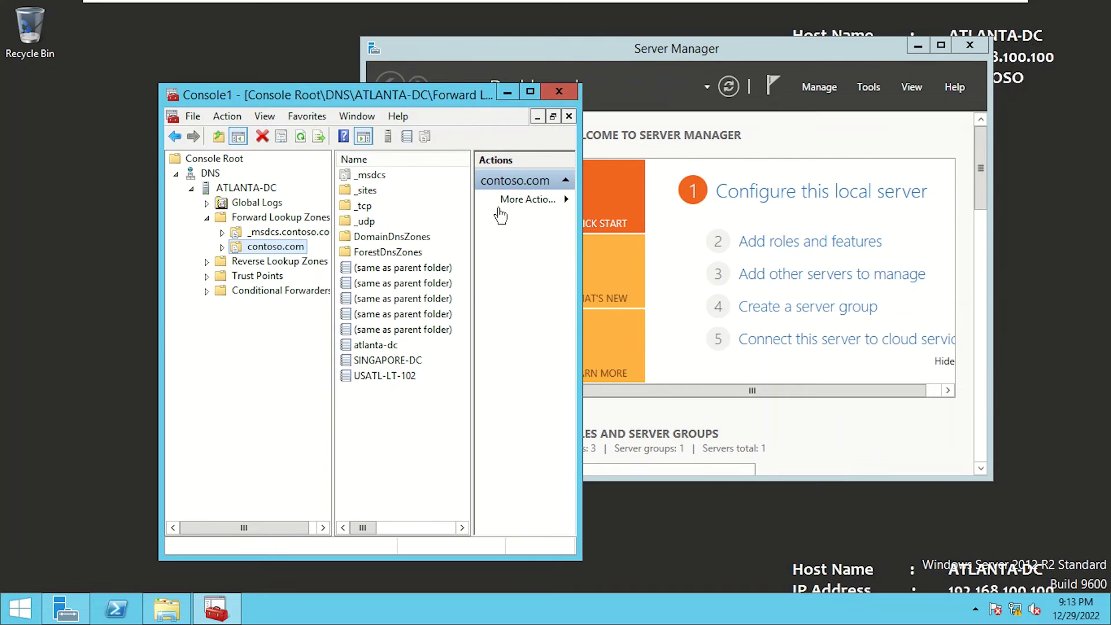
{"action": "left_click_drag", "start_coordinate": [581, 240], "coordinate": [840, 240]}
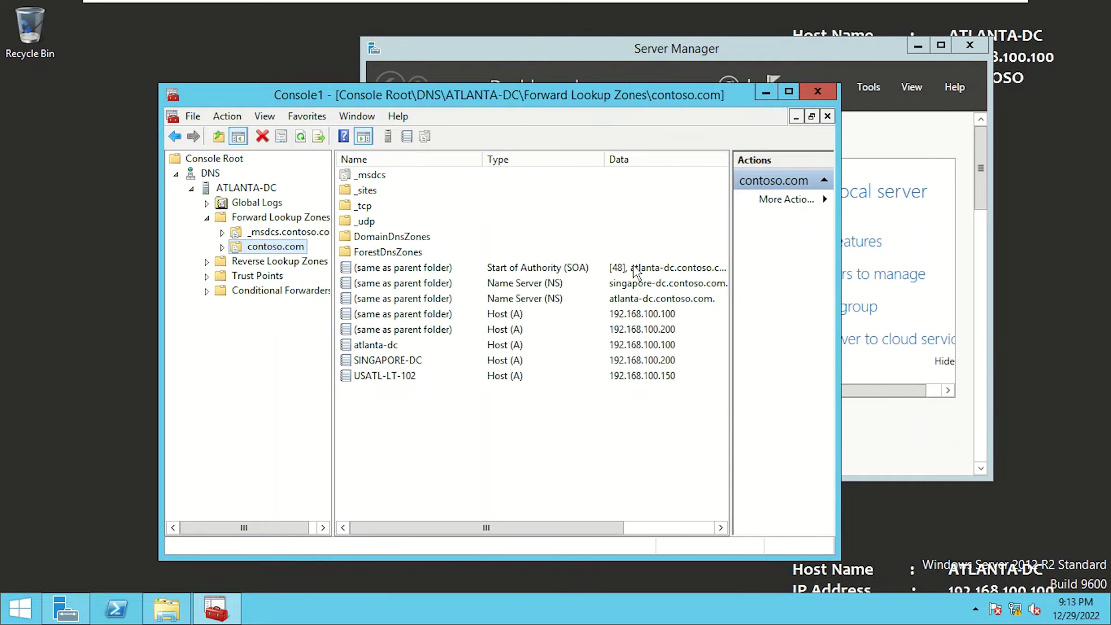
{"action": "left_click", "coordinate": [818, 92]}
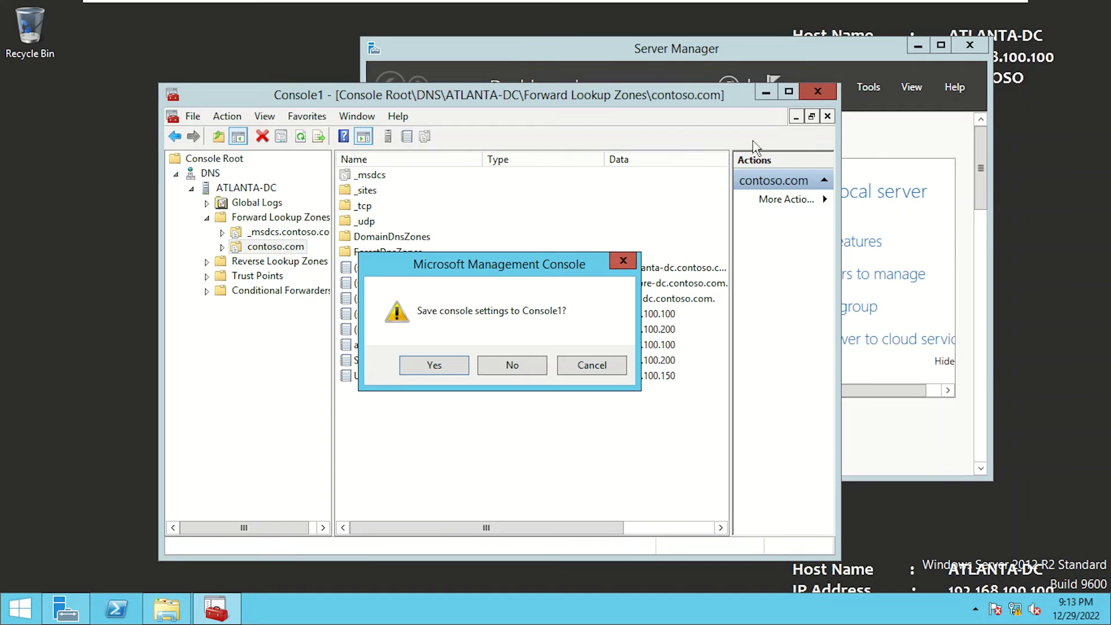
{"action": "left_click", "coordinate": [531, 368]}
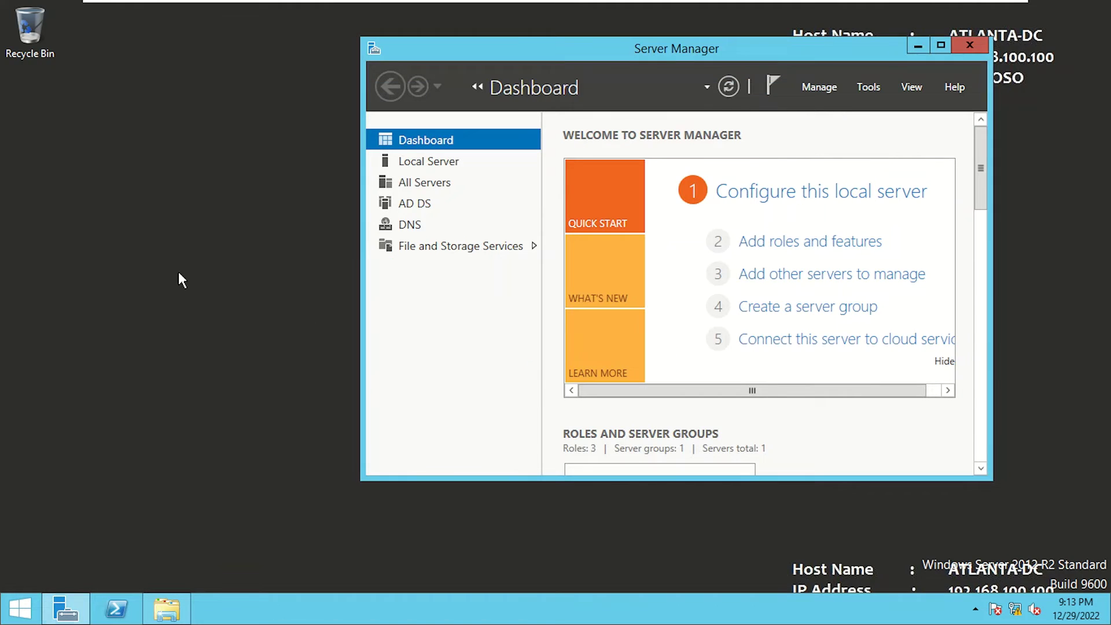
Step: Search for mmc from the Start screen and open a new empty management console
{"action": "right_click", "coordinate": [23, 611]}
{"action": "left_click", "coordinate": [18, 608]}
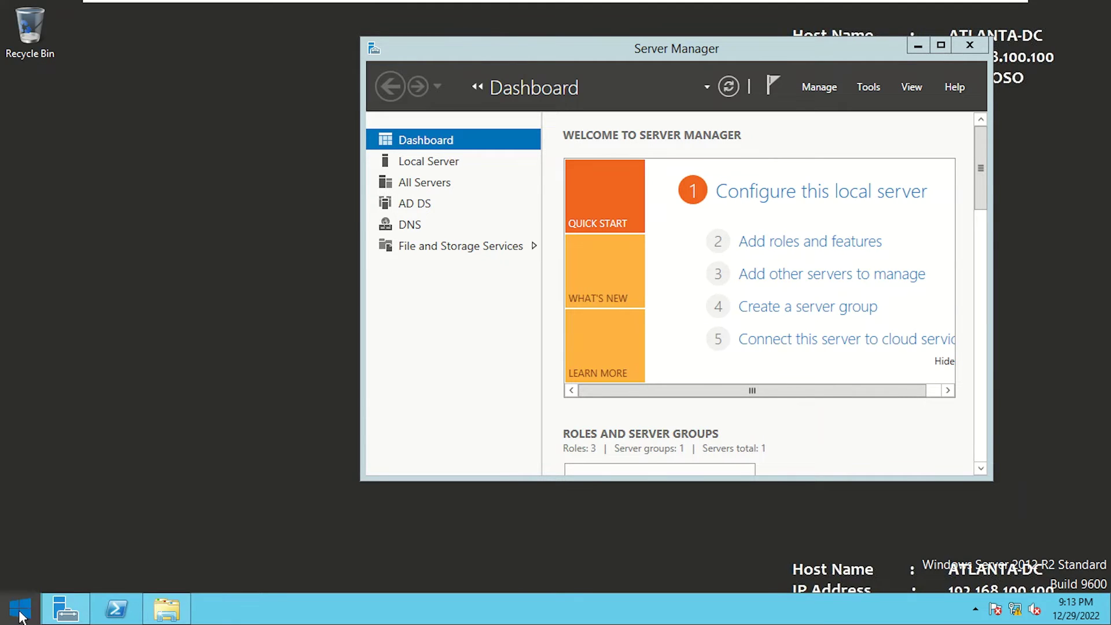
{"action": "left_click", "coordinate": [19, 607]}
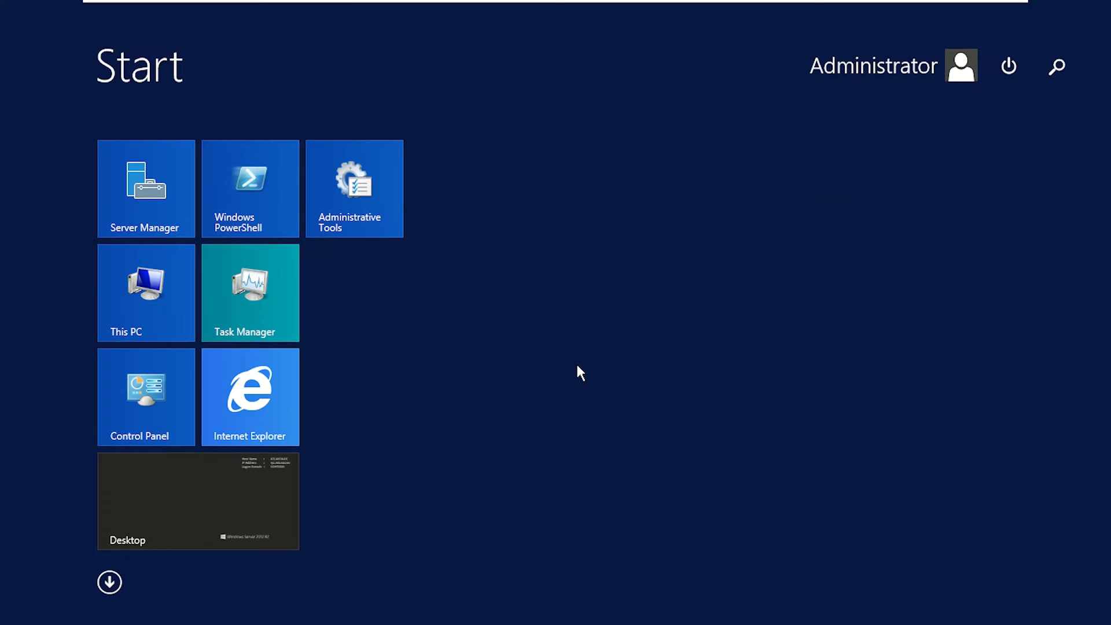
{"action": "key", "text": "super+q"}
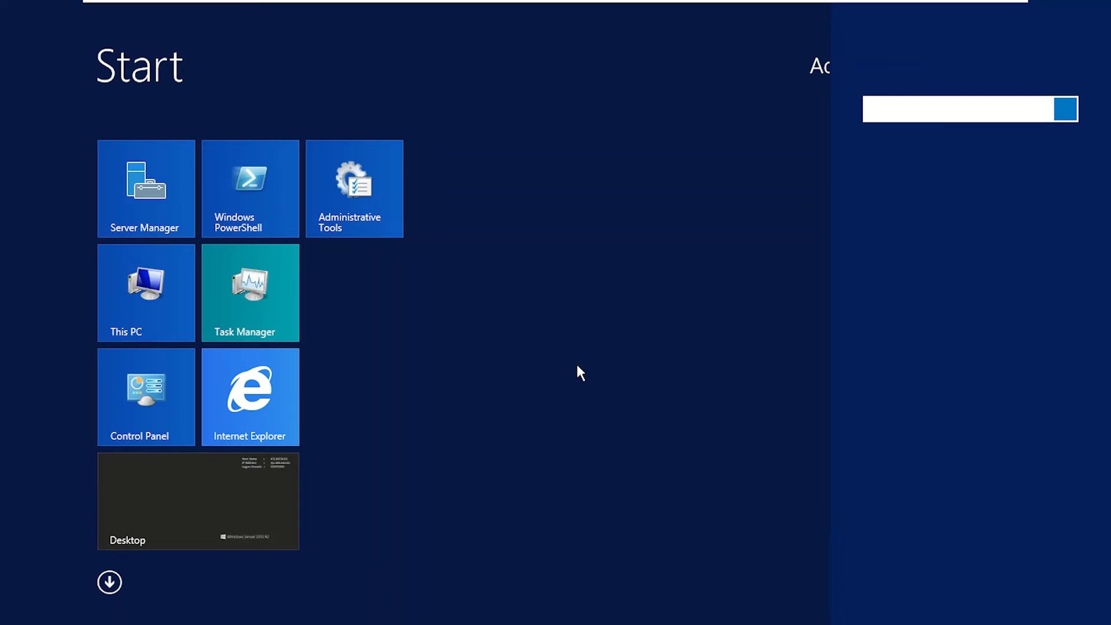
{"action": "type", "text": "mmc"}
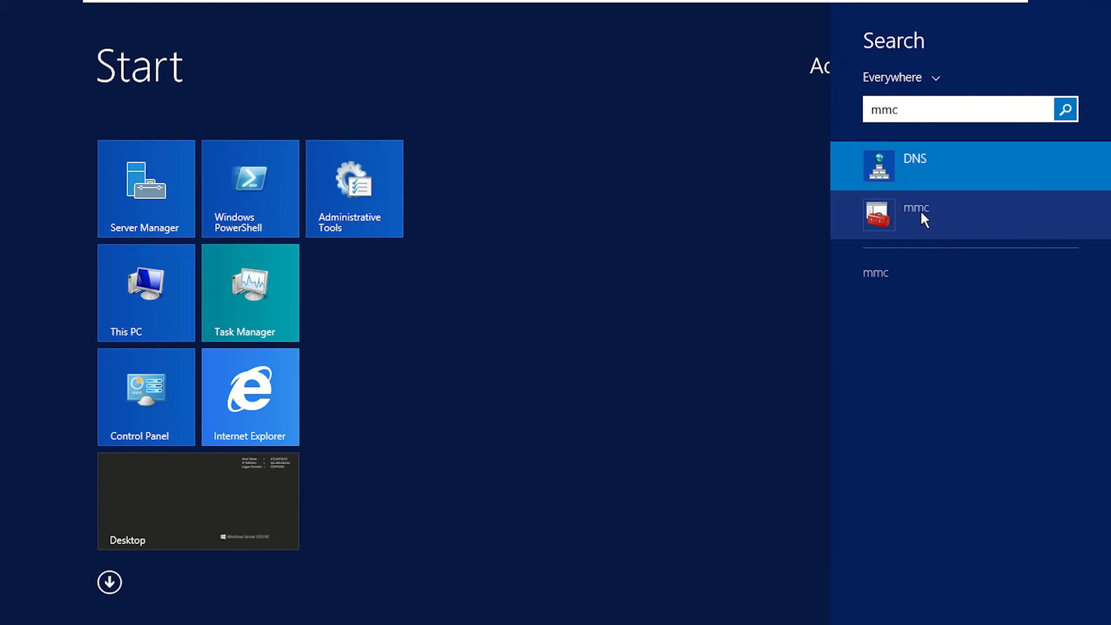
{"action": "left_click", "coordinate": [919, 216]}
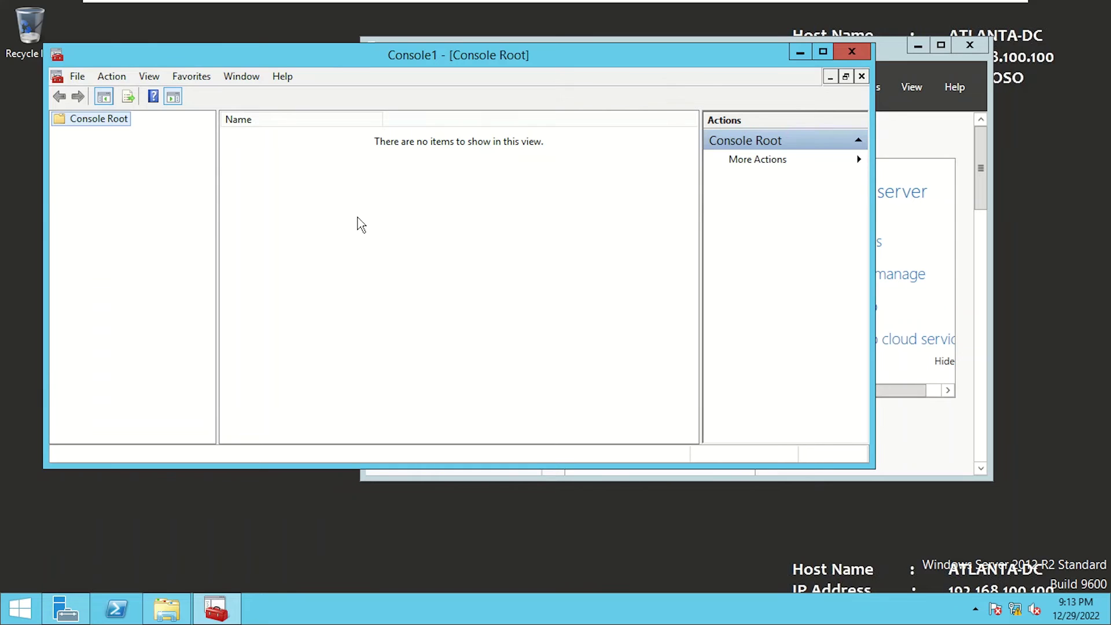
{"action": "left_click_drag", "start_coordinate": [310, 61], "coordinate": [330, 98]}
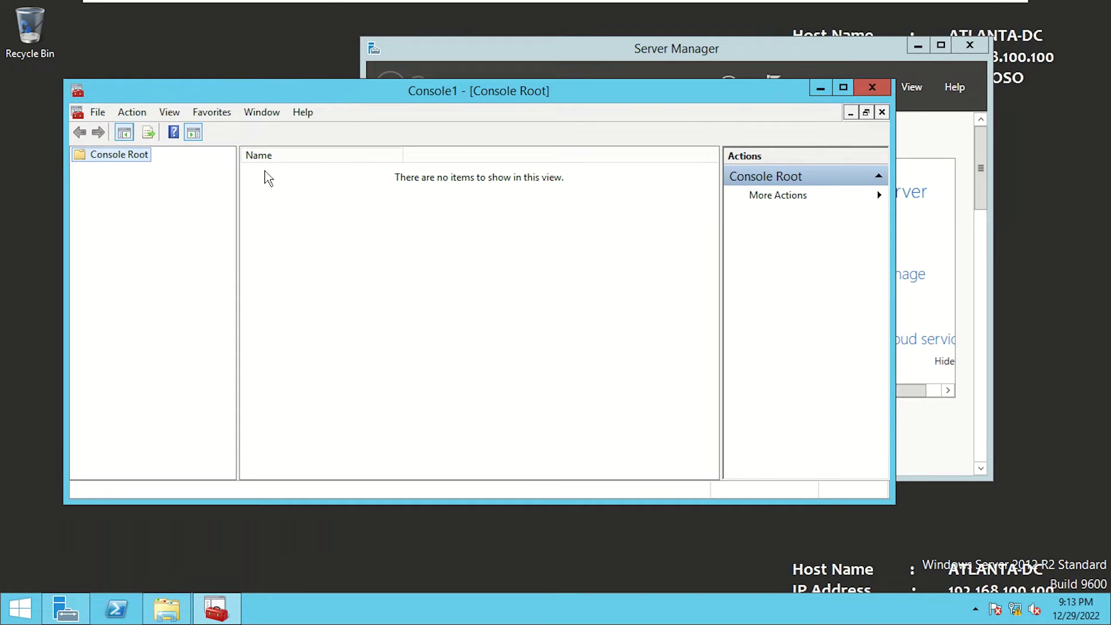
Step: Select the Active Directory Domains and Trusts, Sites and Services, and Users and Computers snap-ins for the new console
{"action": "left_click", "coordinate": [99, 113]}
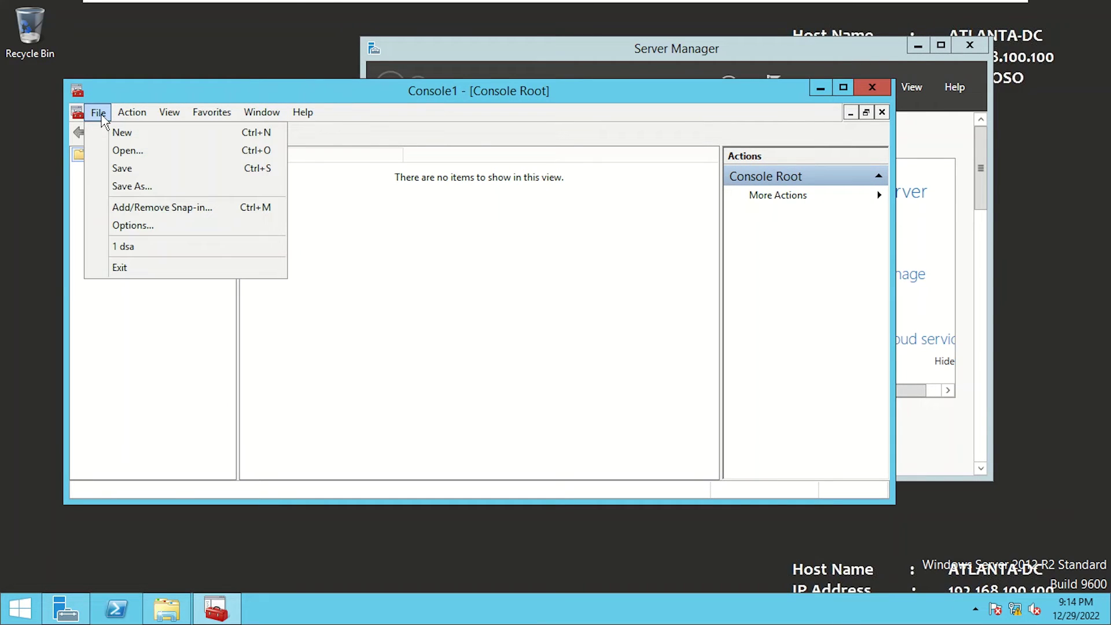
{"action": "left_click", "coordinate": [140, 207]}
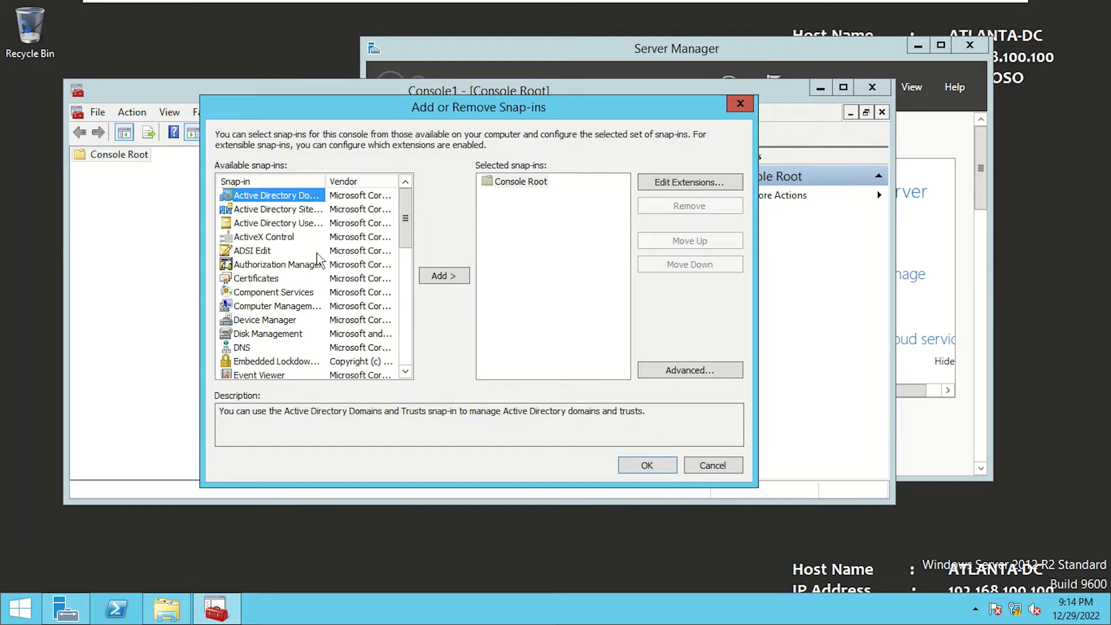
{"action": "left_click_drag", "start_coordinate": [326, 181], "coordinate": [362, 182]}
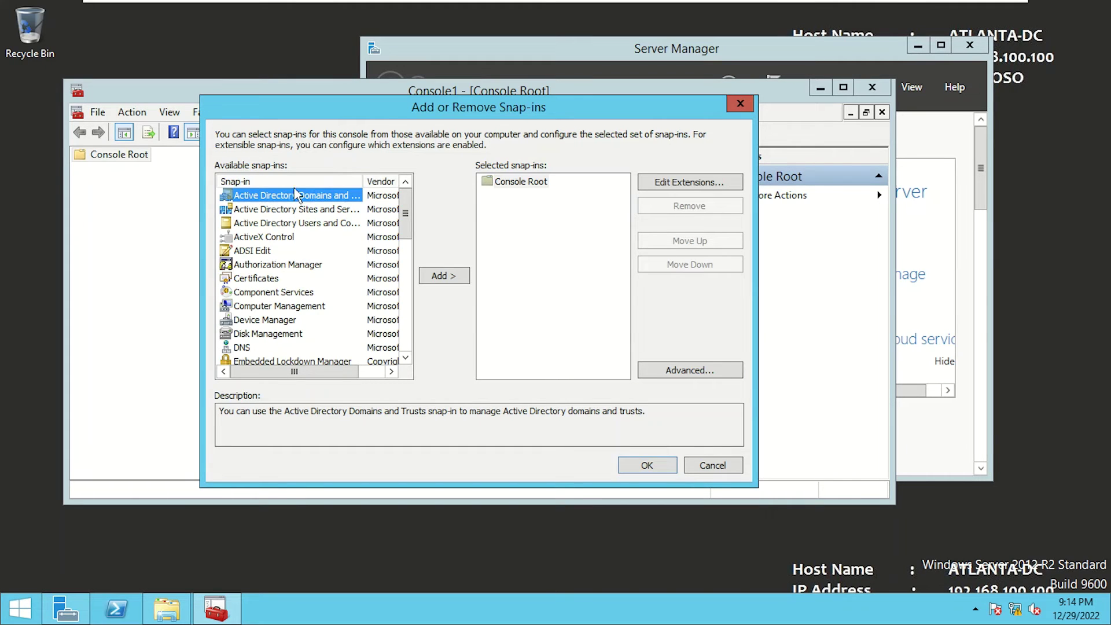
{"action": "left_click", "coordinate": [434, 272]}
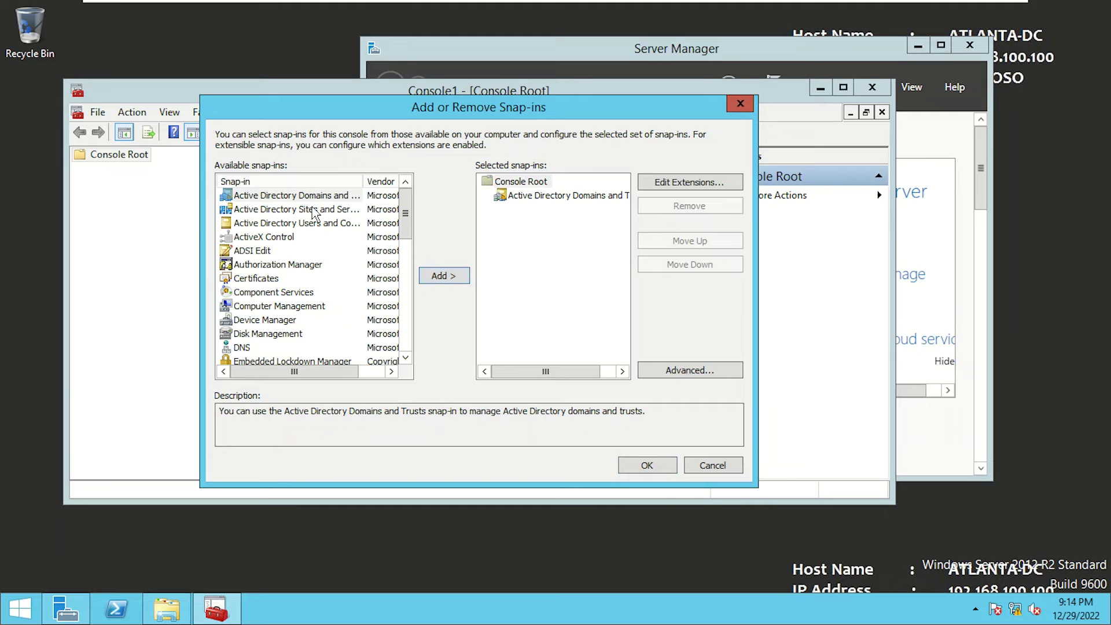
{"action": "left_click", "coordinate": [306, 211]}
{"action": "left_click", "coordinate": [457, 277]}
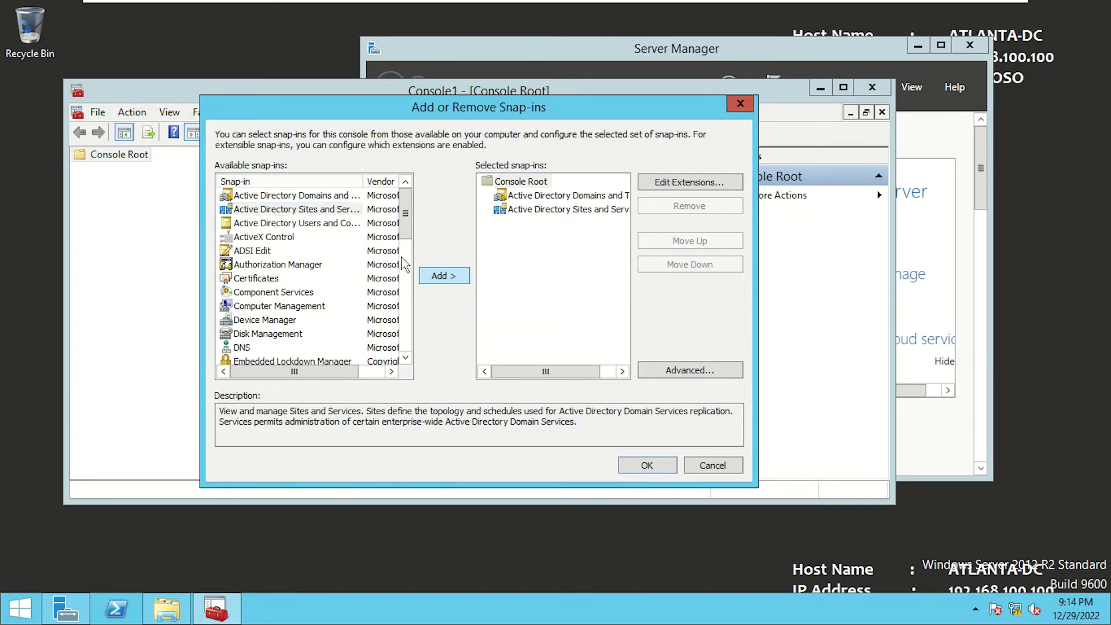
{"action": "left_click", "coordinate": [295, 225]}
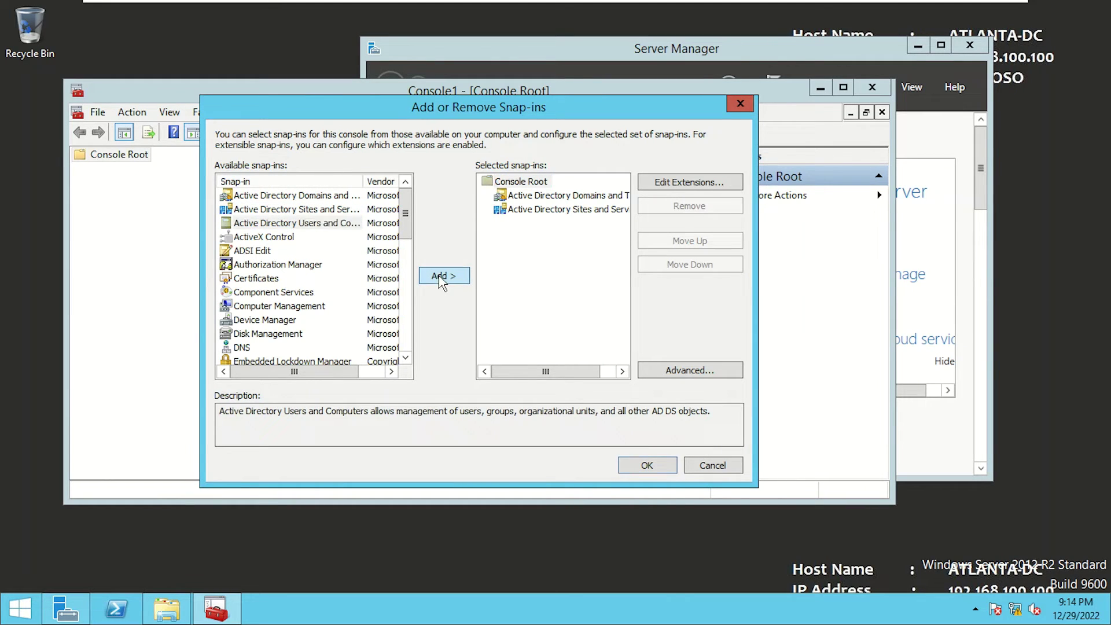
{"action": "left_click", "coordinate": [441, 276]}
Step: Add the Computer Management snap-in for the local computer, apply the snap-in selection, and widen the console tree to fit the full names
{"action": "scroll", "coordinate": [404, 225], "scroll_direction": "down", "scroll_amount": 1}
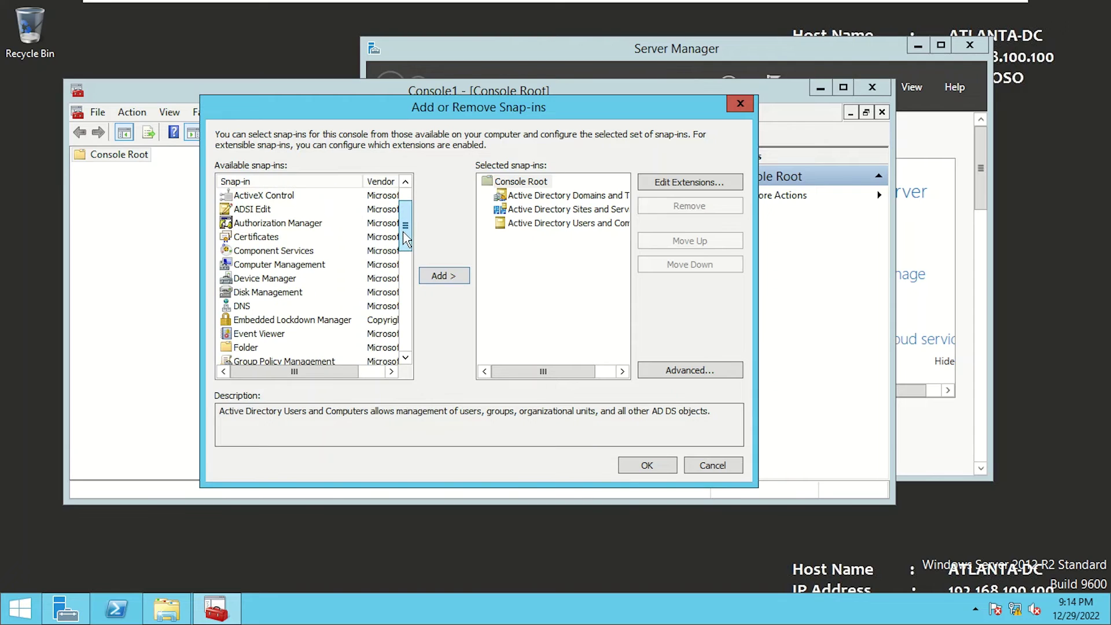
{"action": "left_click", "coordinate": [284, 265]}
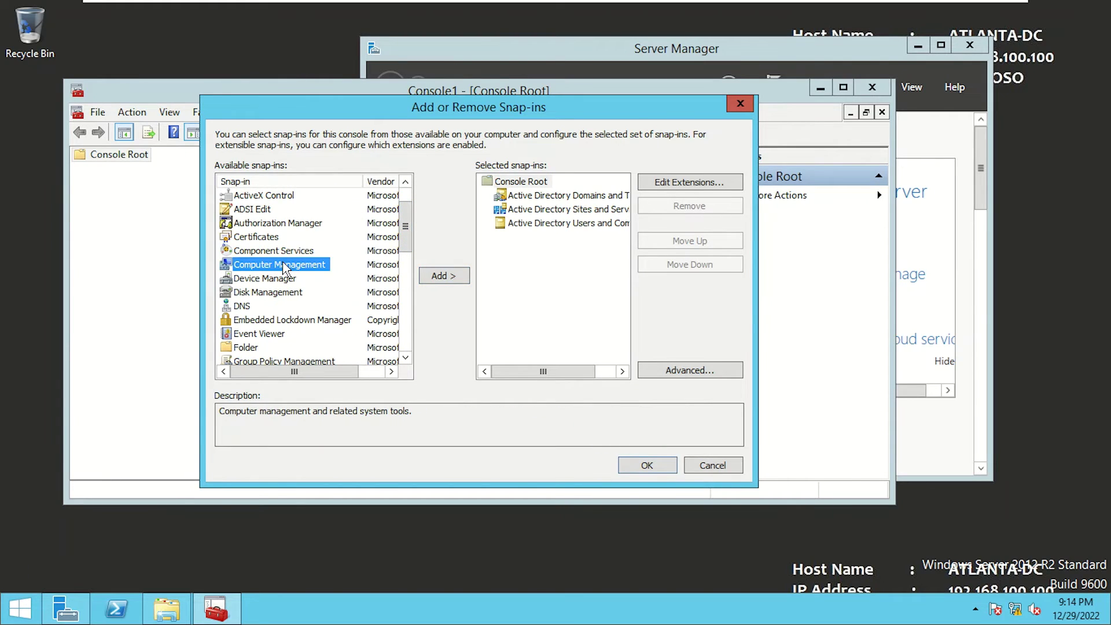
{"action": "left_click", "coordinate": [434, 275]}
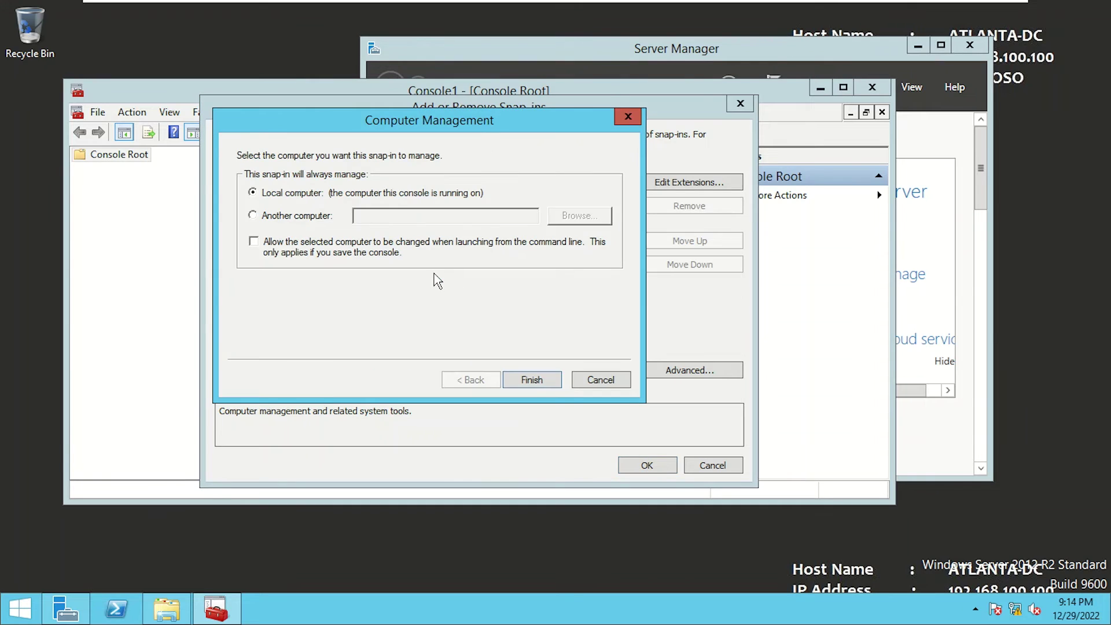
{"action": "left_click", "coordinate": [532, 379]}
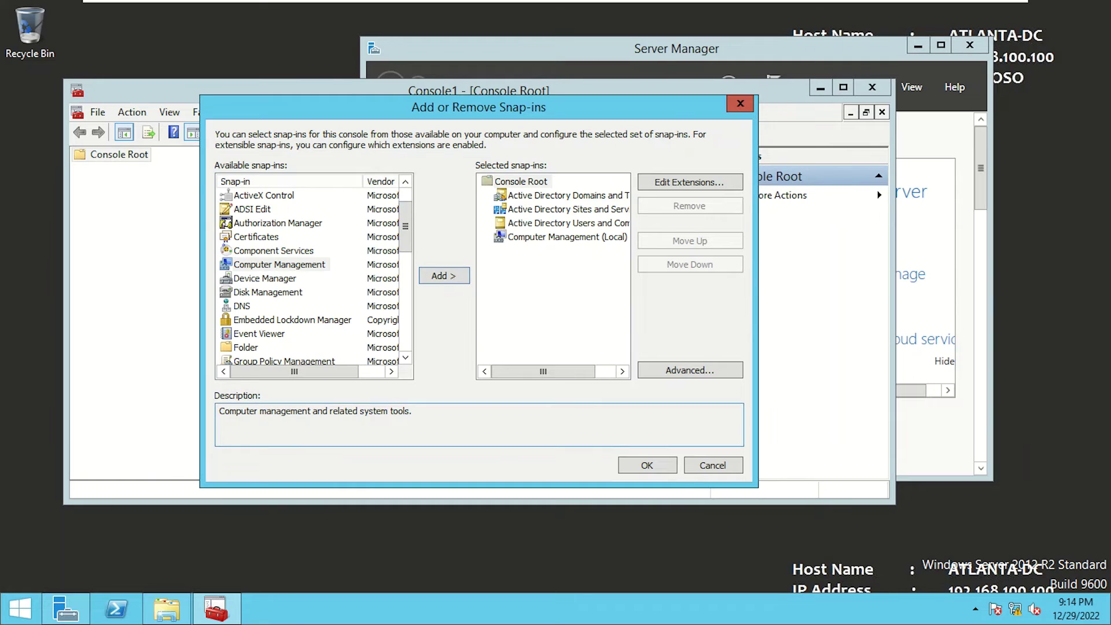
{"action": "left_click", "coordinate": [648, 464]}
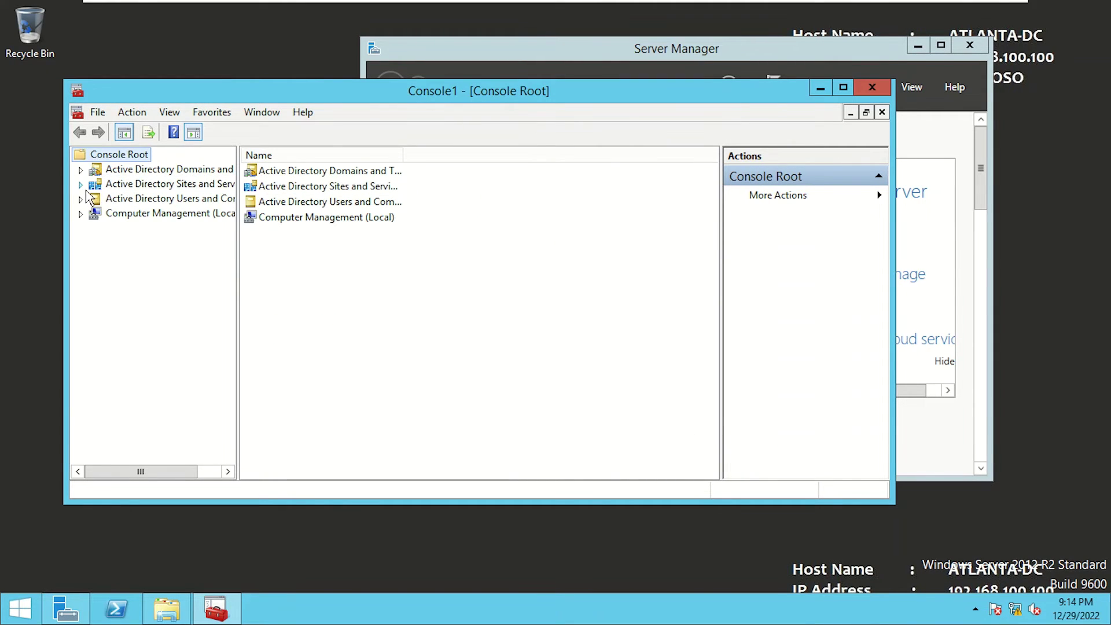
{"action": "left_click_drag", "start_coordinate": [236, 258], "coordinate": [334, 264]}
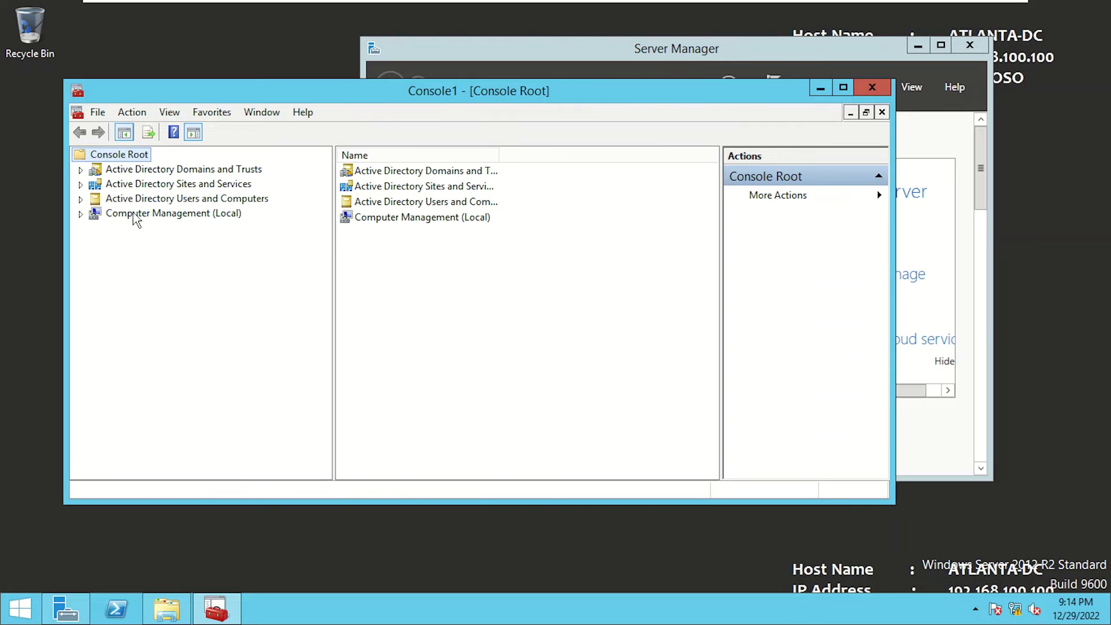
{"action": "left_click_drag", "start_coordinate": [256, 94], "coordinate": [295, 113]}
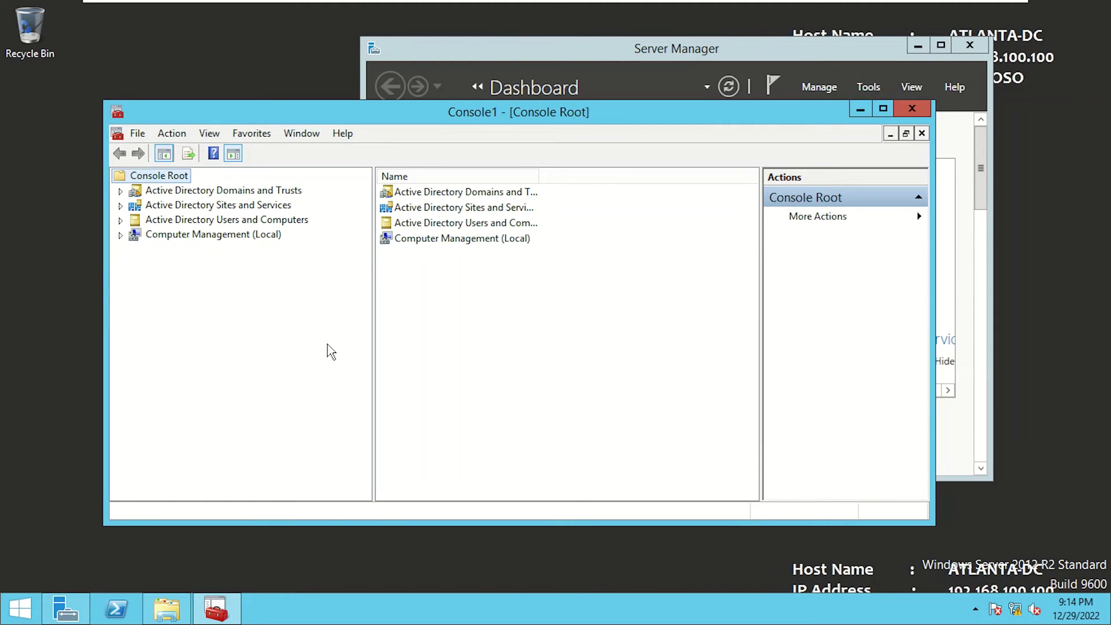
Step: Save the console to the Desktop as MyWindow and close its window
{"action": "left_click", "coordinate": [138, 134]}
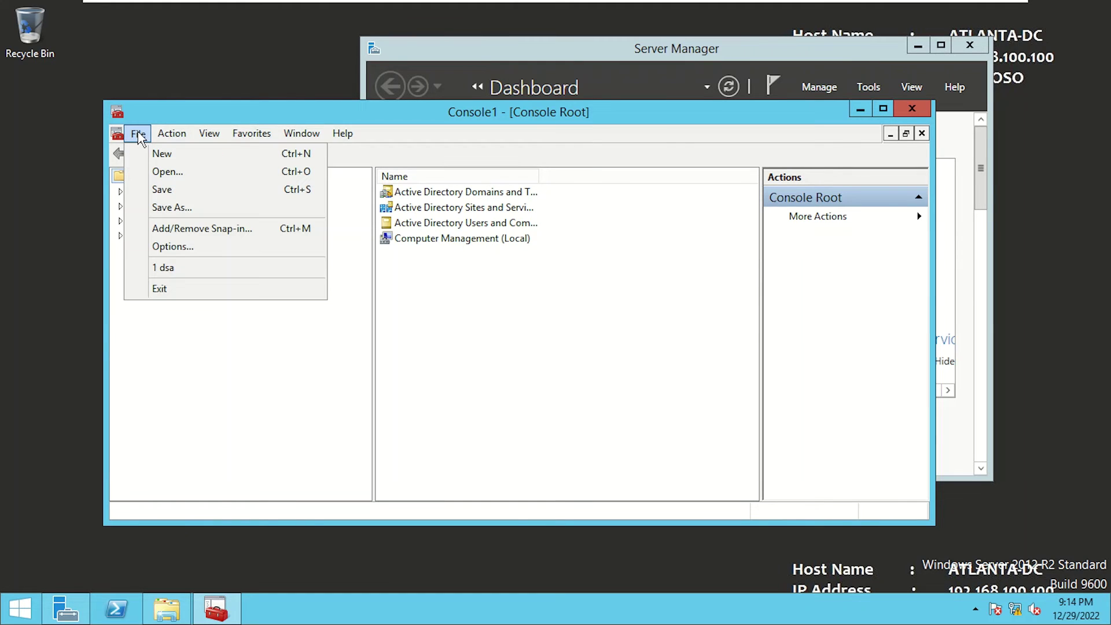
{"action": "left_click", "coordinate": [162, 189]}
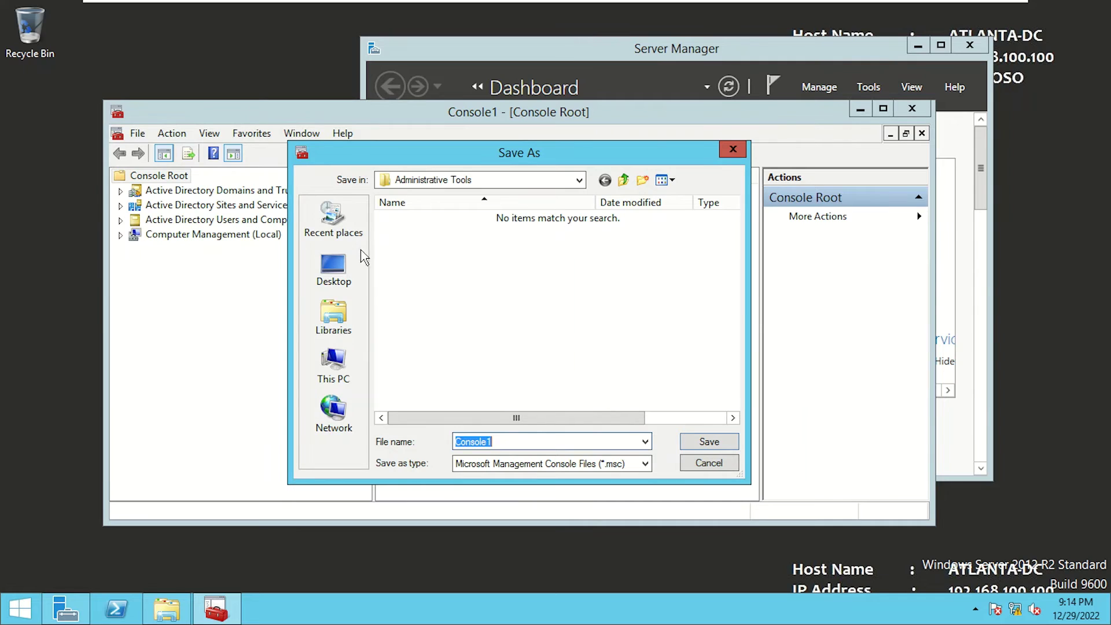
{"action": "left_click", "coordinate": [341, 267]}
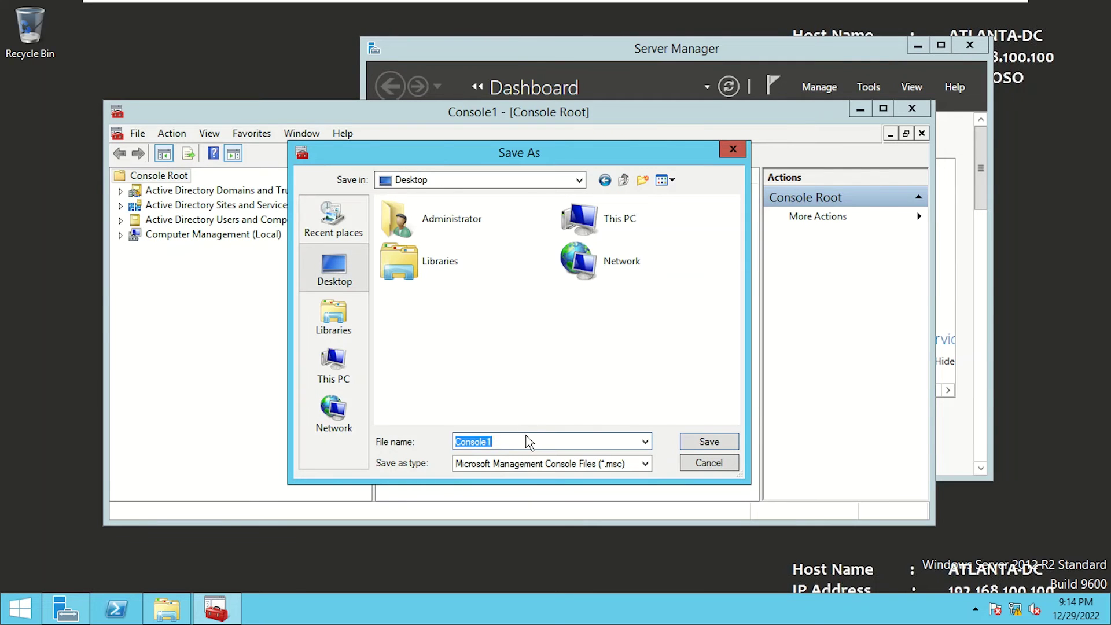
{"action": "type", "text": "MyWindow"}
{"action": "left_click", "coordinate": [722, 441]}
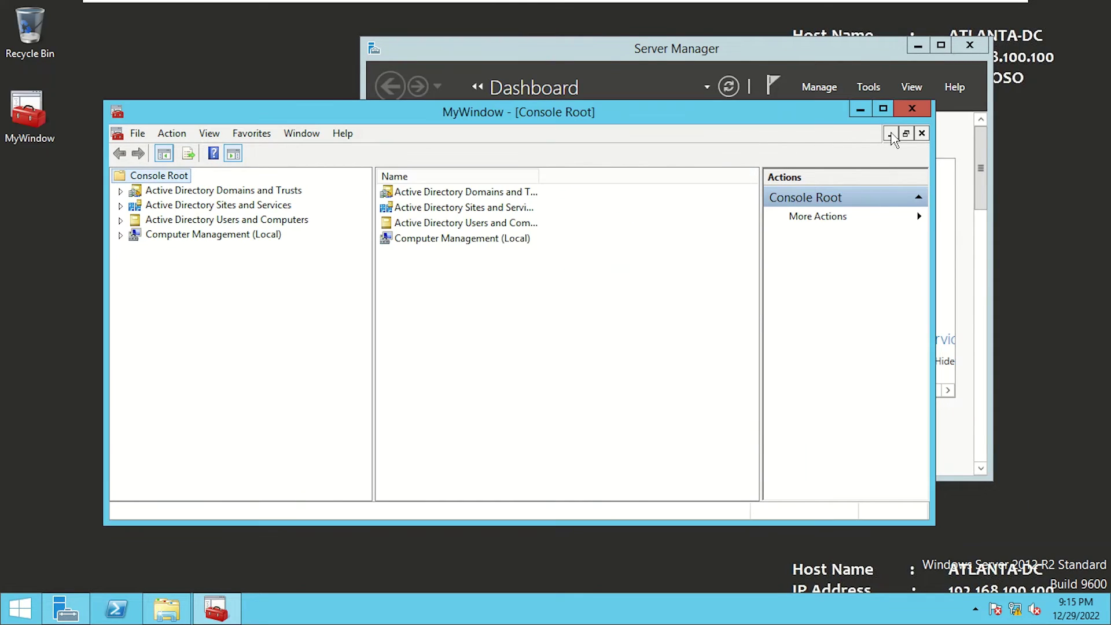
{"action": "left_click", "coordinate": [911, 108]}
{"action": "left_click", "coordinate": [74, 148]}
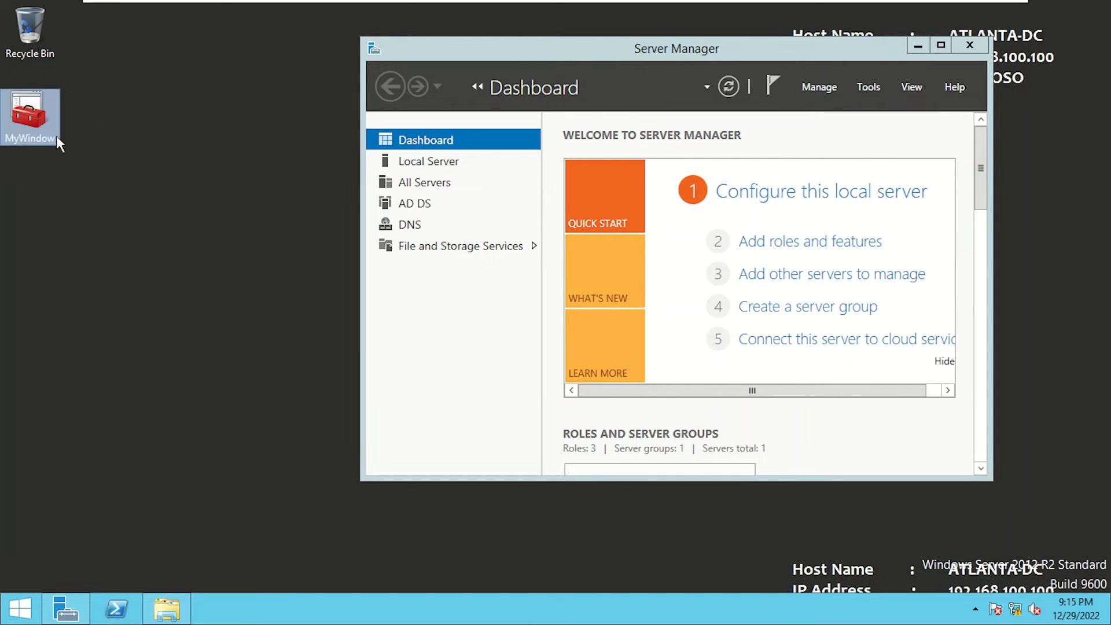
Step: Minimize Server Manager, open the MyWindow console from the Desktop, and widen its tree to show the full snap-in names
{"action": "left_click", "coordinate": [30, 119]}
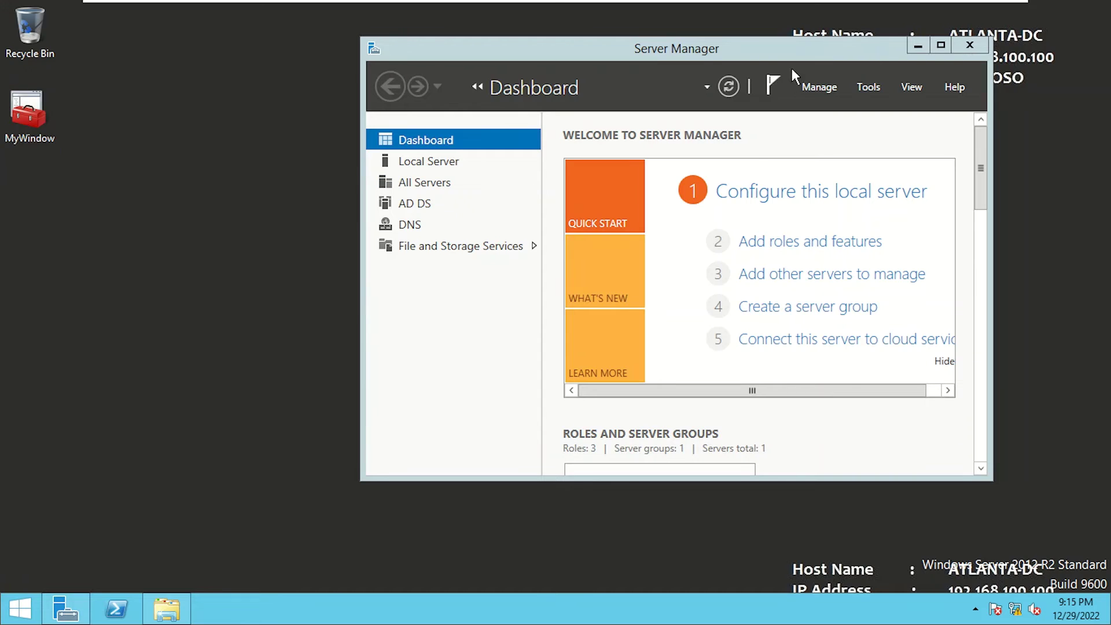
{"action": "left_click", "coordinate": [917, 45]}
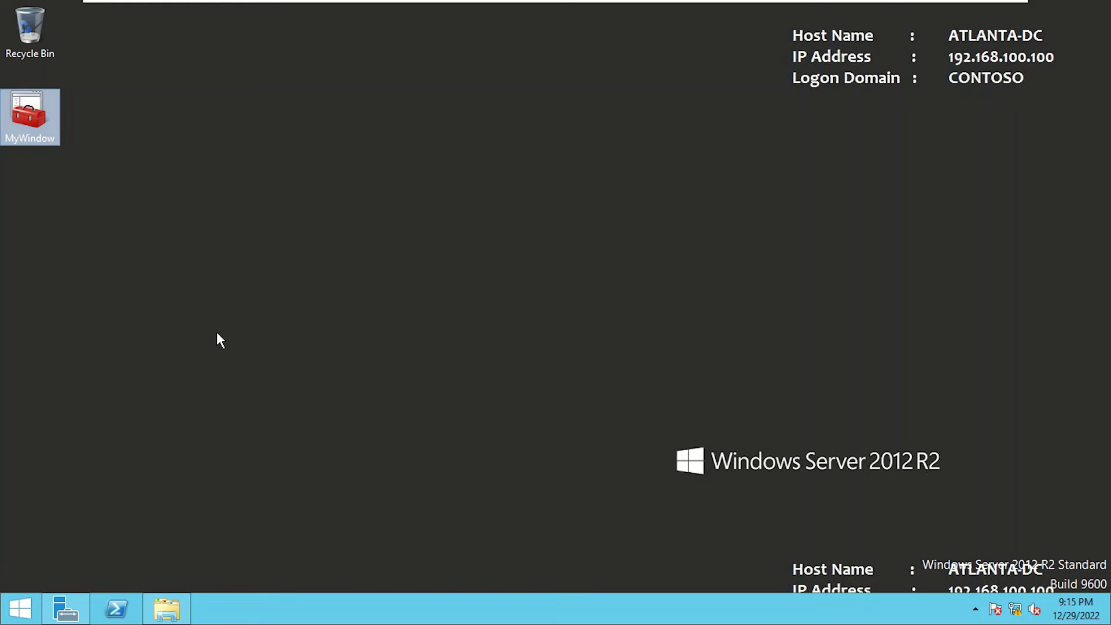
{"action": "right_click", "coordinate": [28, 121]}
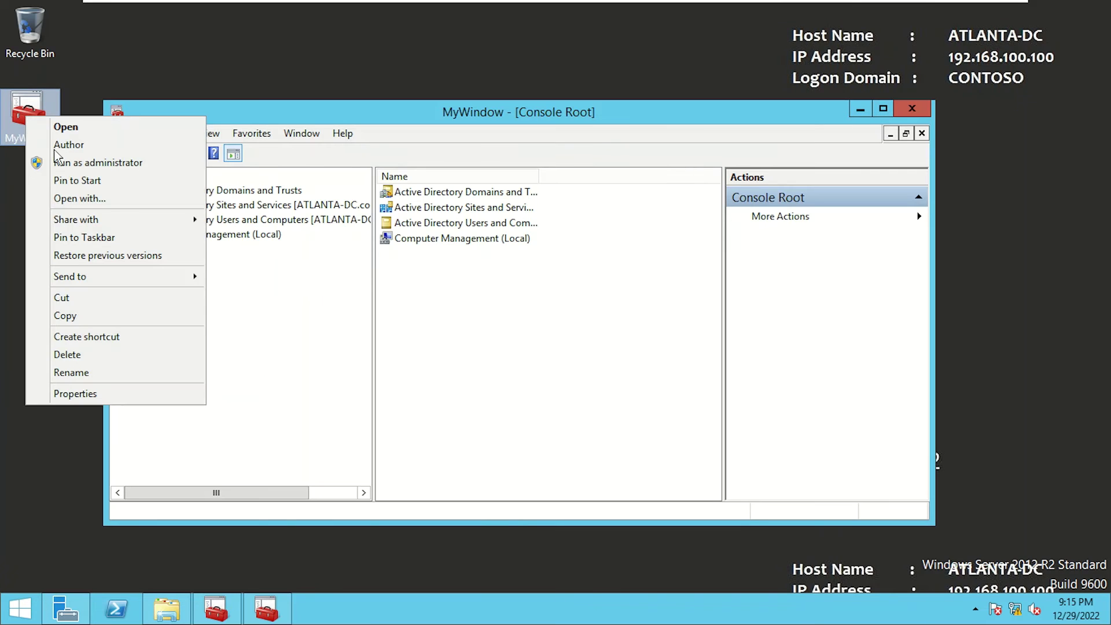
{"action": "left_click", "coordinate": [532, 355]}
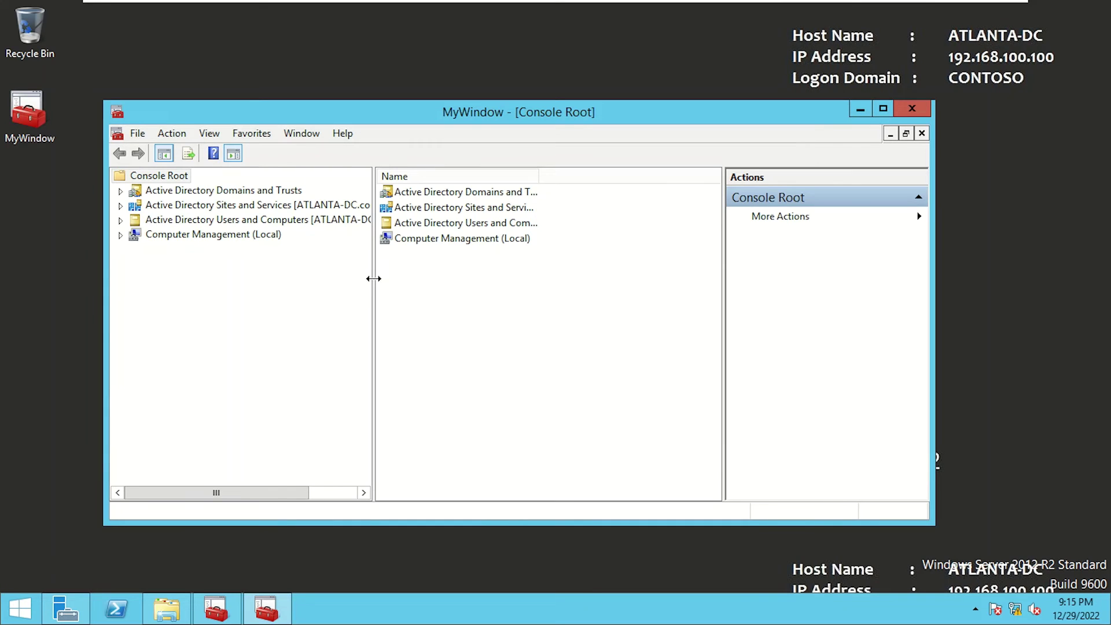
{"action": "left_click_drag", "start_coordinate": [372, 278], "coordinate": [463, 289]}
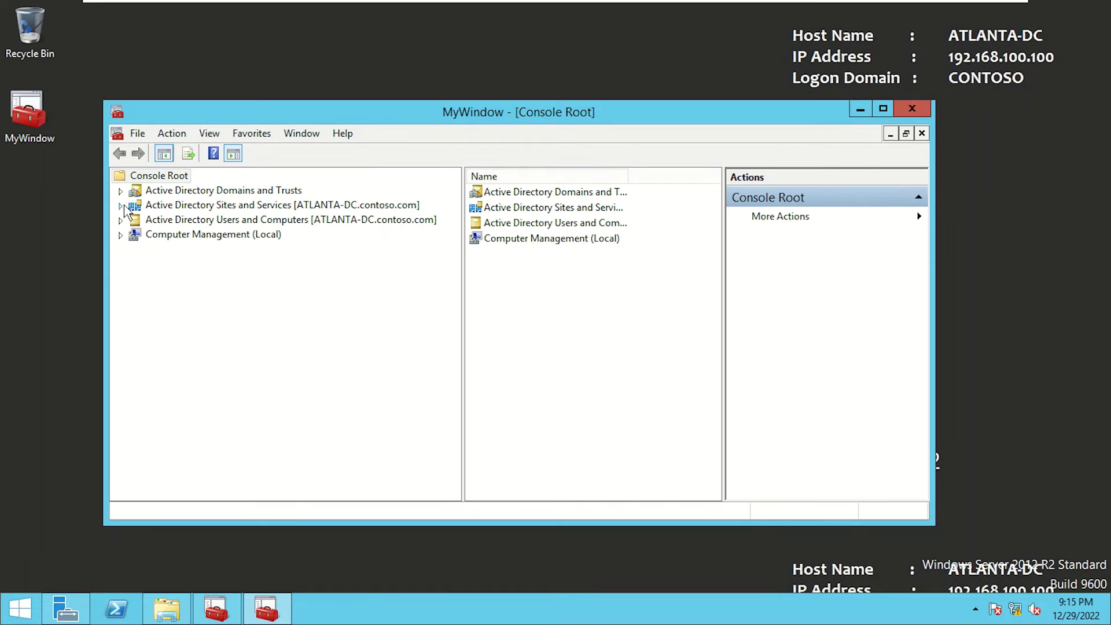
Step: View the administrative tools listed in Server Manager and return to the MyWindow console to compare its snap-ins
{"action": "left_click", "coordinate": [65, 607]}
{"action": "left_click", "coordinate": [869, 86]}
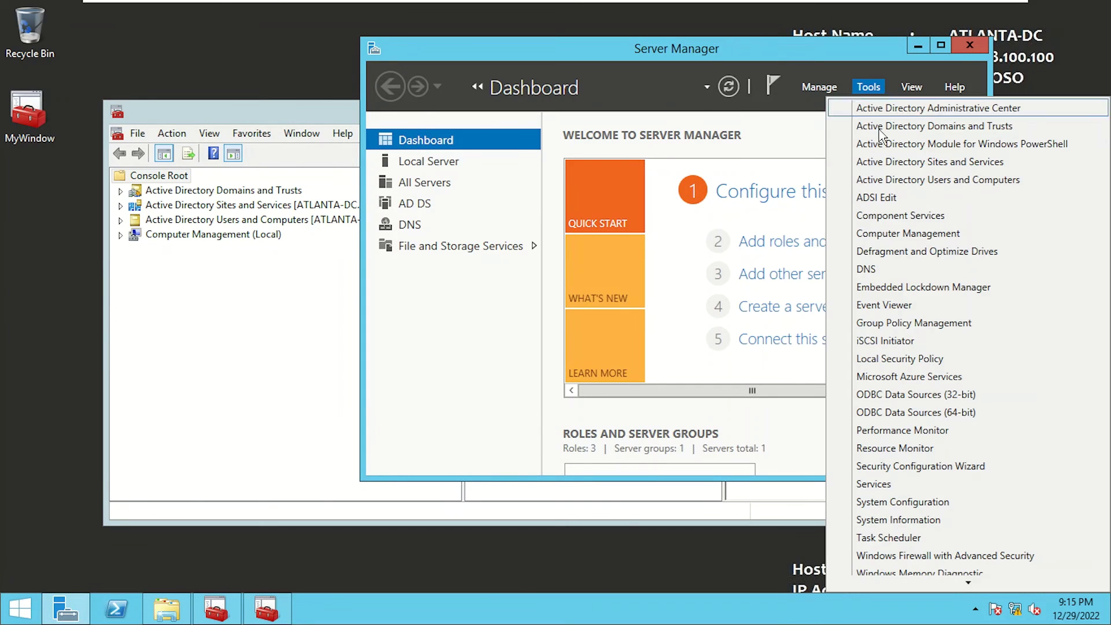
{"action": "left_click", "coordinate": [259, 291]}
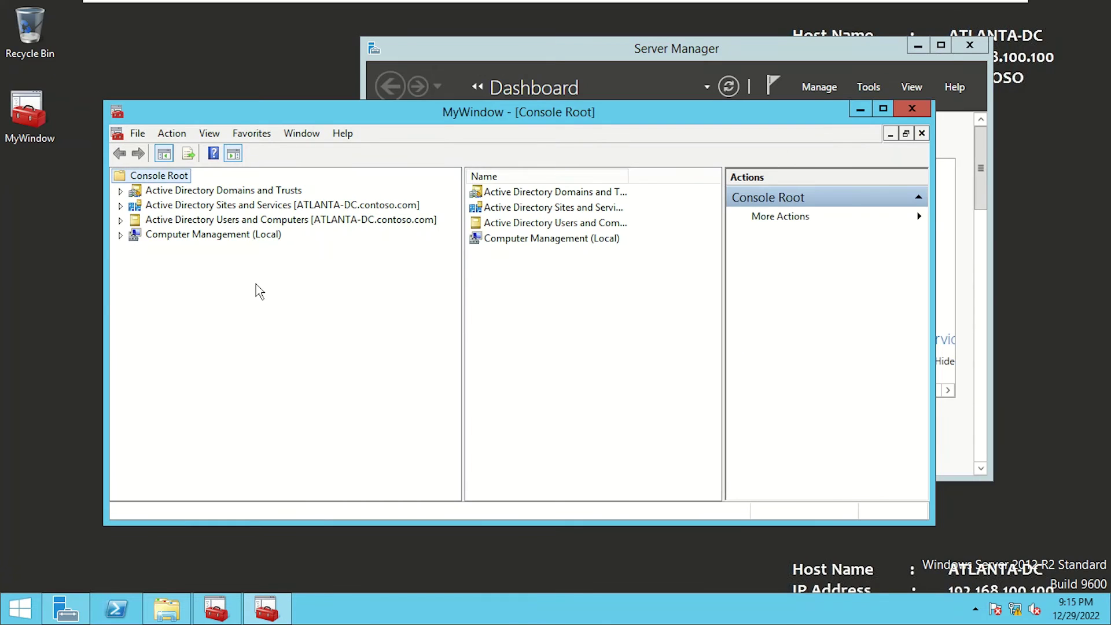
Step: Hide the action pane of the MyWindow console and select the DNS snap-in to add to it
{"action": "left_click", "coordinate": [232, 153]}
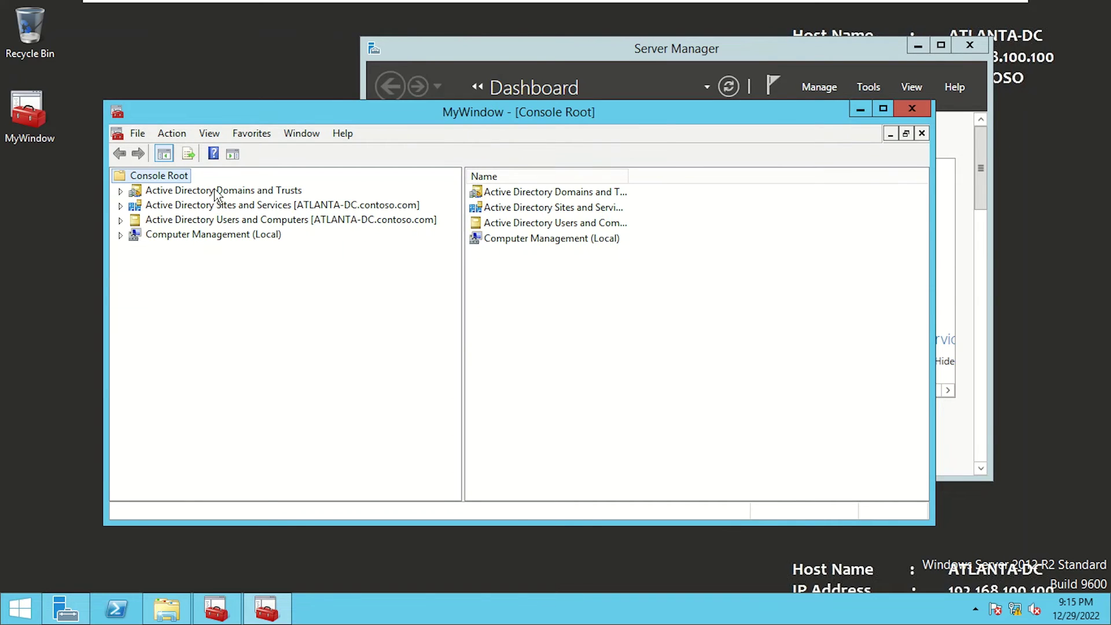
{"action": "left_click", "coordinate": [140, 135]}
{"action": "left_click", "coordinate": [167, 229]}
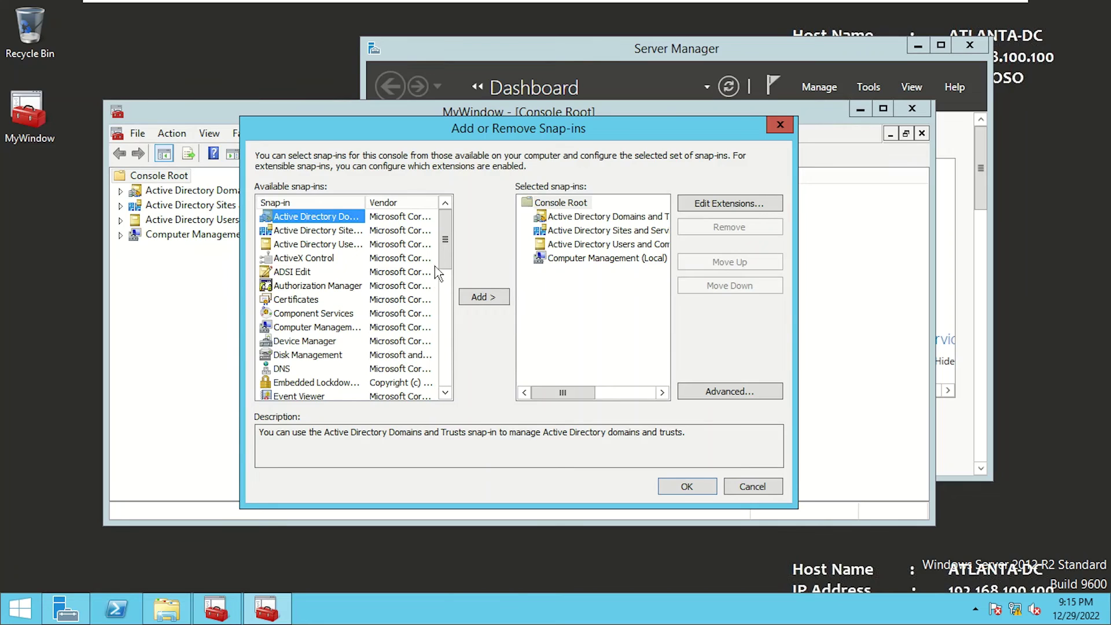
{"action": "left_click_drag", "start_coordinate": [444, 255], "coordinate": [444, 273]}
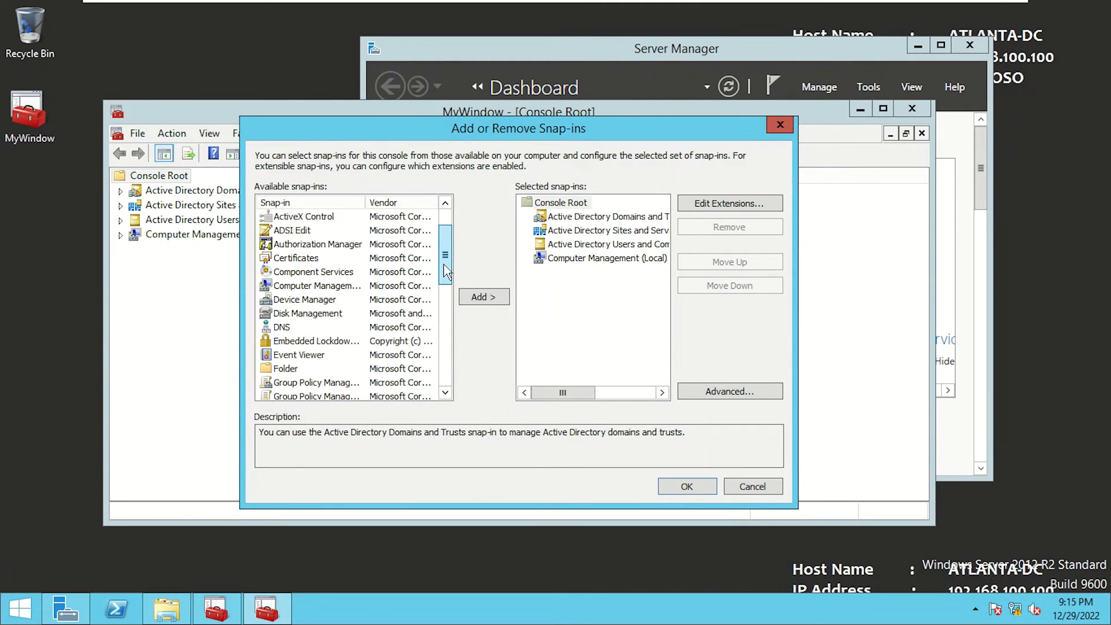
{"action": "left_click", "coordinate": [286, 328]}
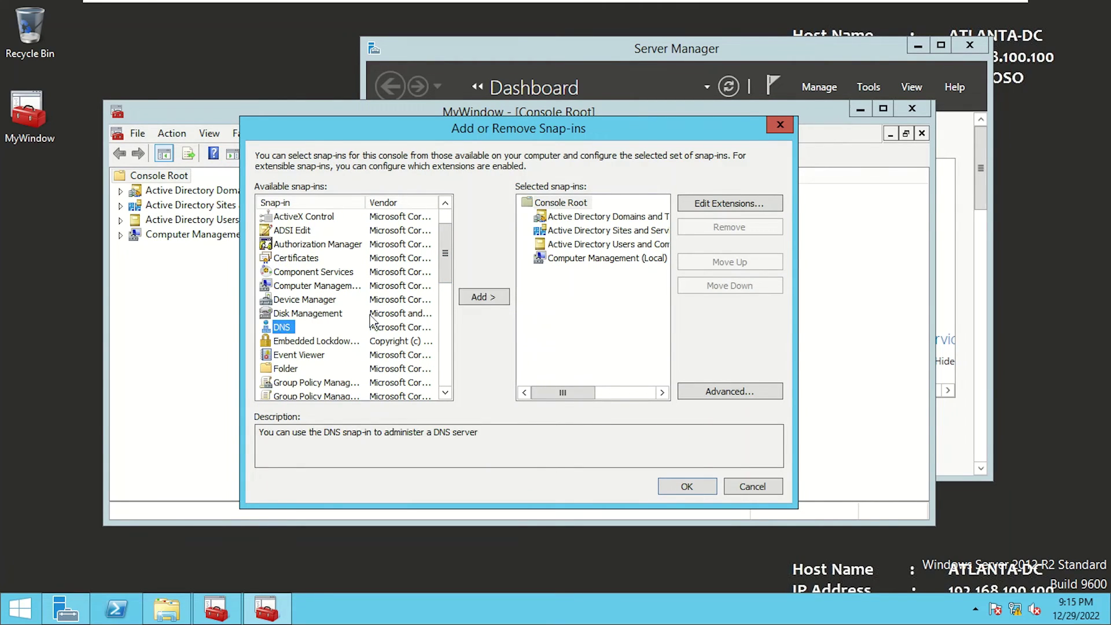
{"action": "left_click", "coordinate": [478, 298]}
Step: Widen the snap-in name column, add the Group Policy Management snap-in, and apply the selection
{"action": "left_click_drag", "start_coordinate": [447, 273], "coordinate": [447, 302]}
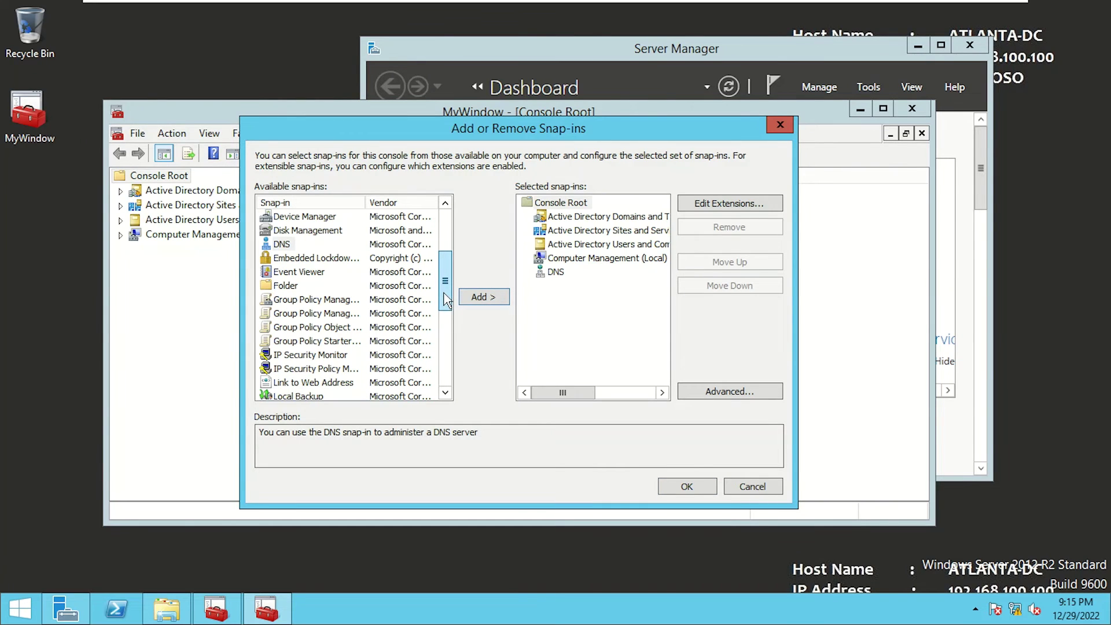
{"action": "left_click_drag", "start_coordinate": [365, 203], "coordinate": [434, 214]}
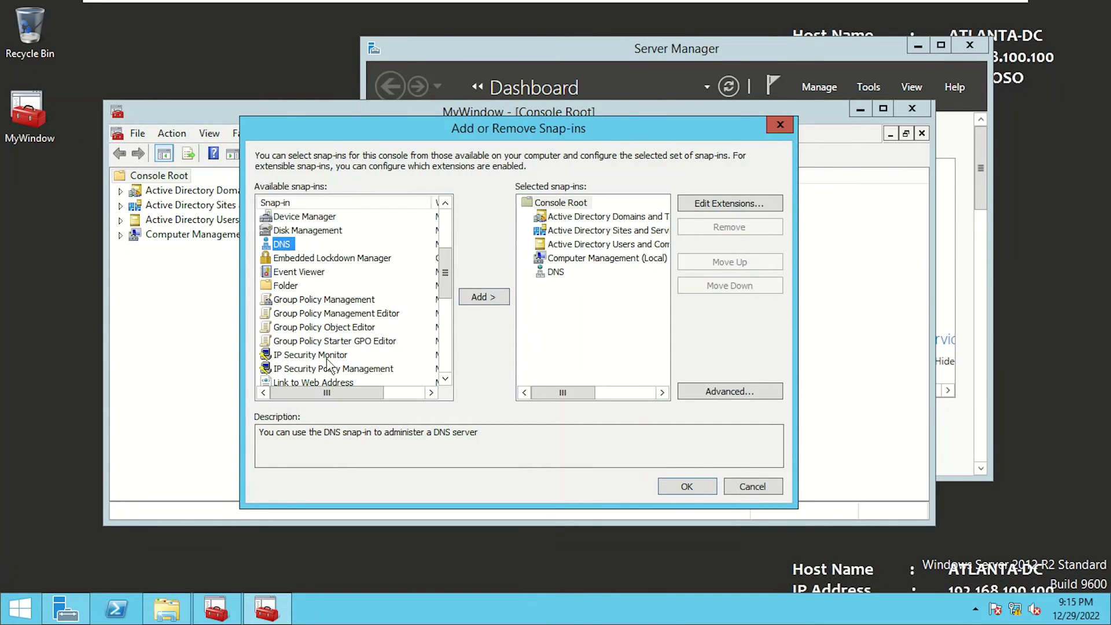
{"action": "left_click", "coordinate": [334, 299]}
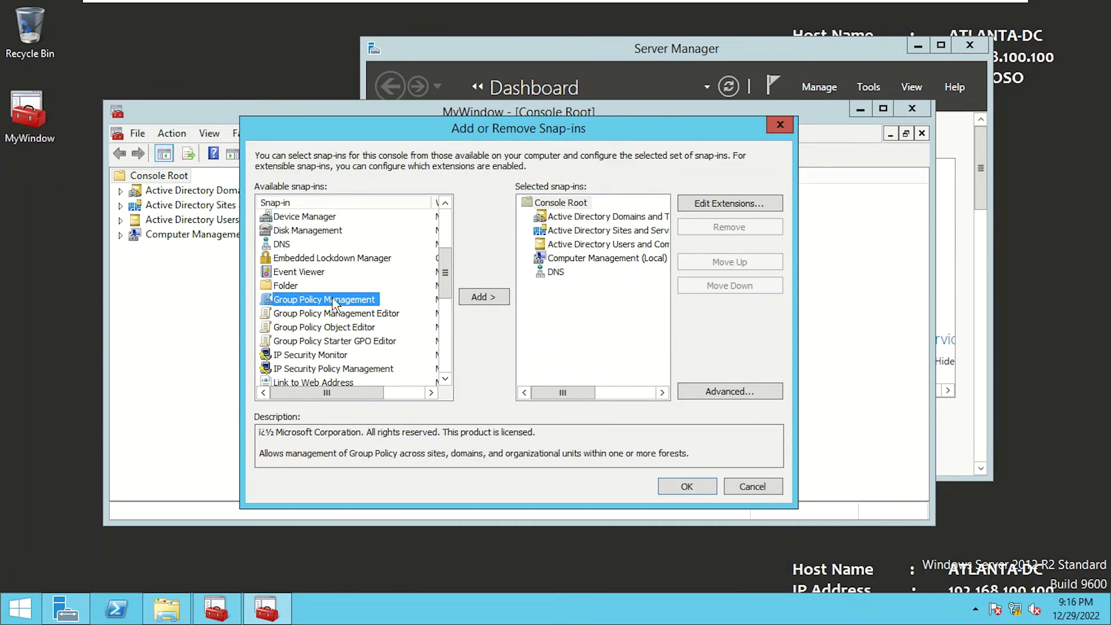
{"action": "left_click", "coordinate": [488, 299]}
{"action": "left_click", "coordinate": [684, 487]}
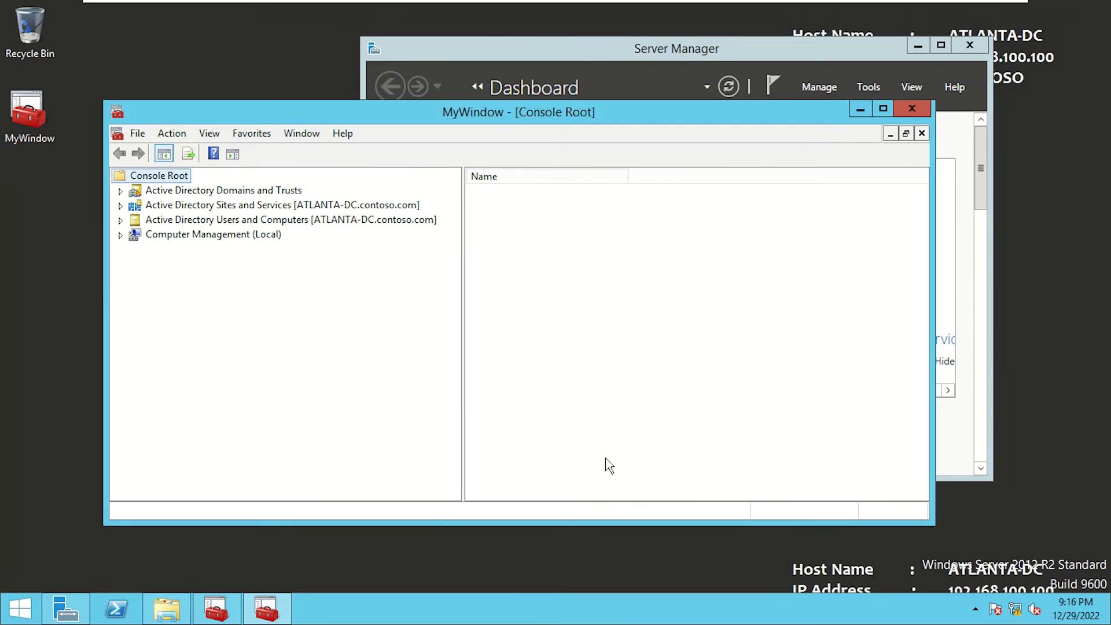
Step: Save the expanded MyWindow console and close both open copies of it, minimizing Server Manager as well
{"action": "left_click", "coordinate": [139, 134]}
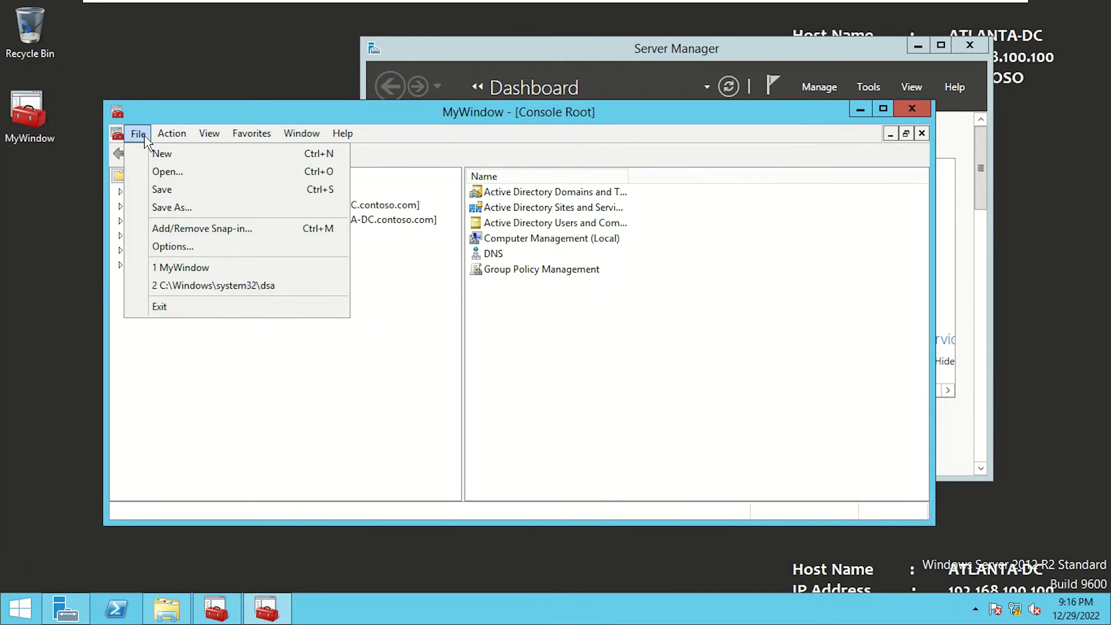
{"action": "left_click", "coordinate": [169, 190]}
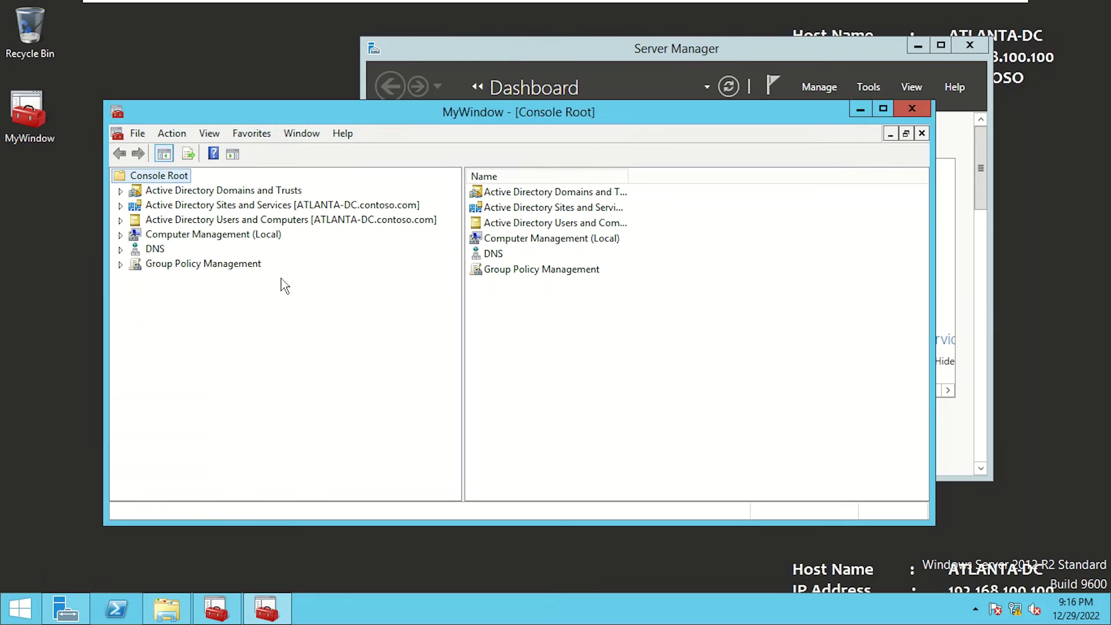
{"action": "left_click", "coordinate": [918, 110]}
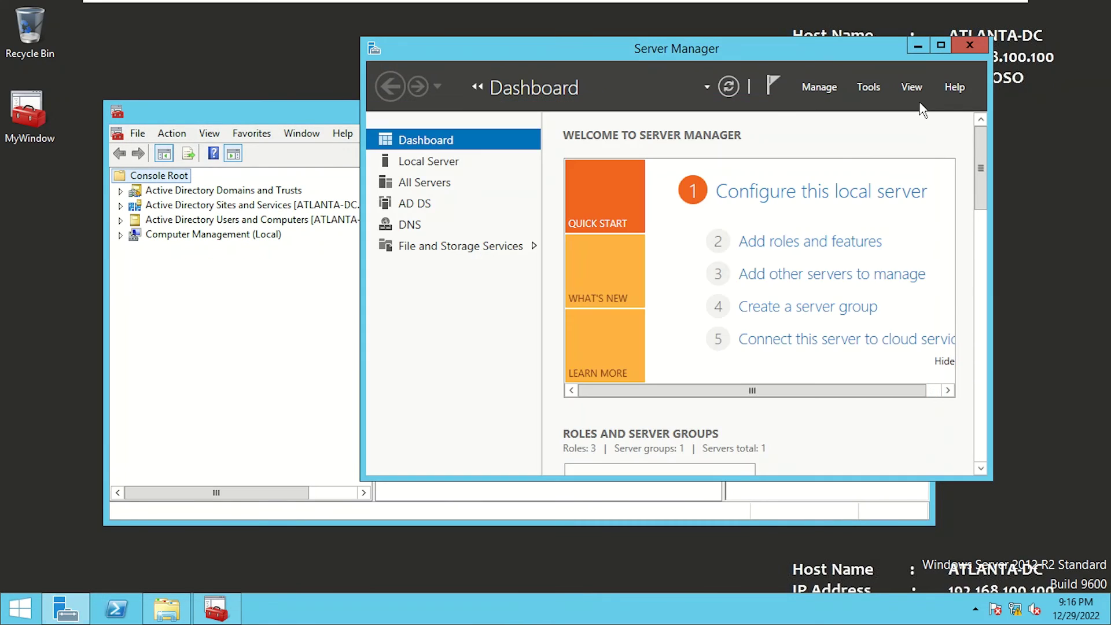
{"action": "left_click", "coordinate": [917, 49]}
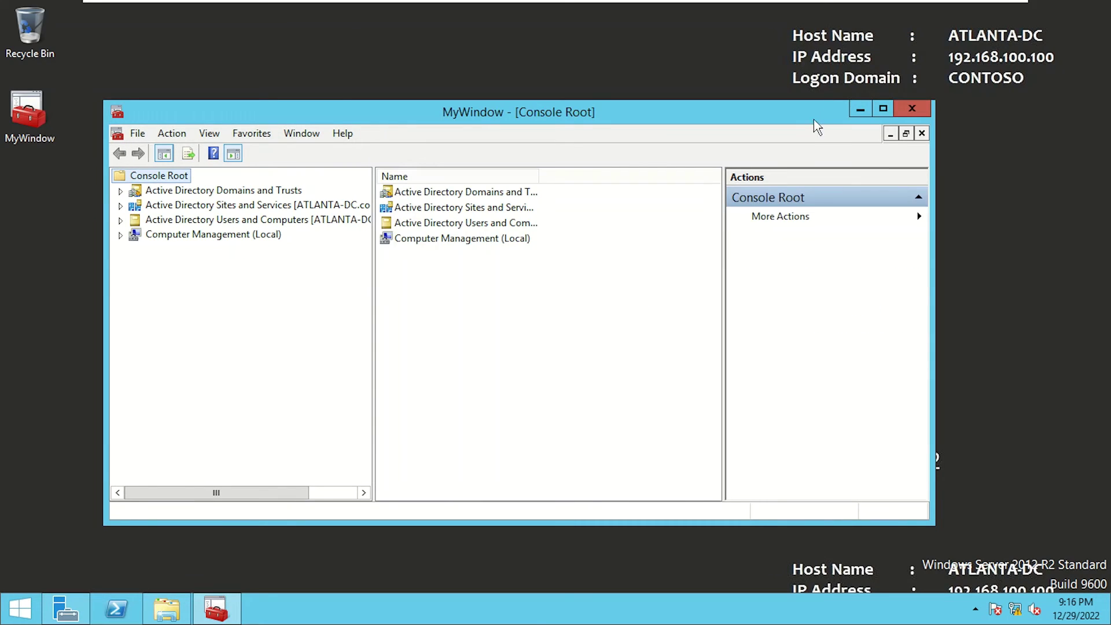
{"action": "left_click", "coordinate": [909, 110]}
{"action": "left_click", "coordinate": [462, 358]}
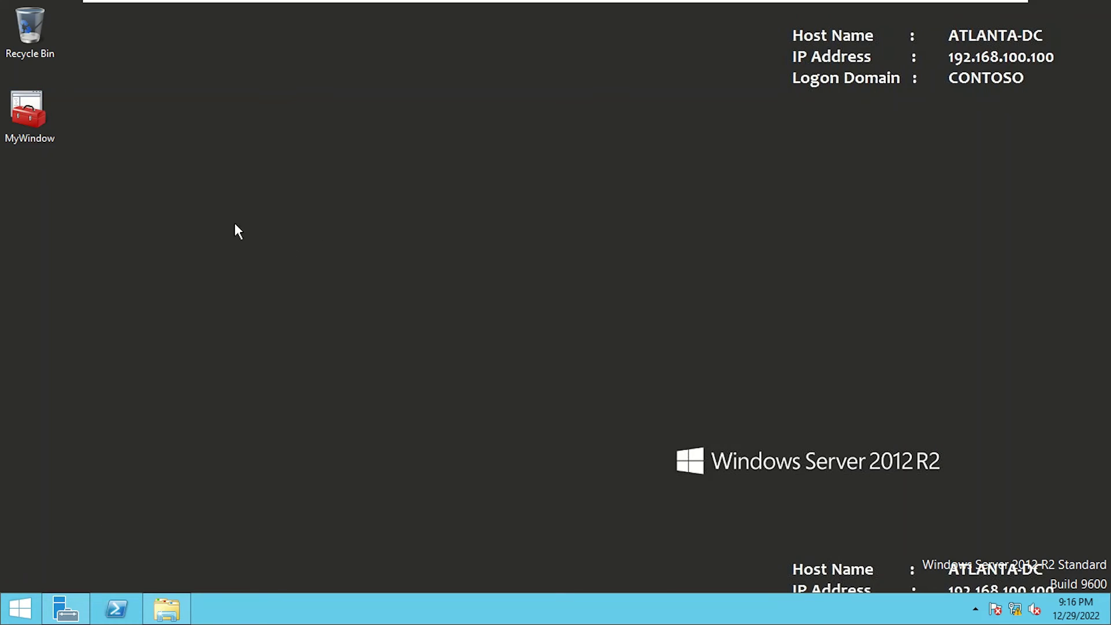
Step: Move the MyWindow file to the upper middle of the Desktop, and briefly view the temp folder in File Explorer
{"action": "left_click_drag", "start_coordinate": [28, 113], "coordinate": [405, 199]}
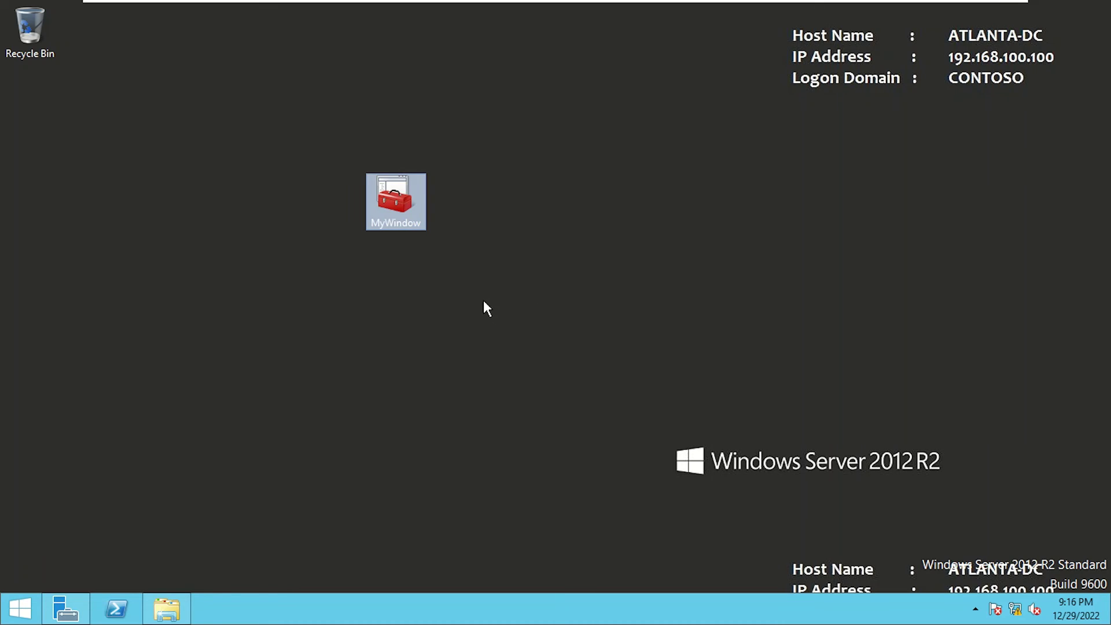
{"action": "left_click", "coordinate": [181, 582]}
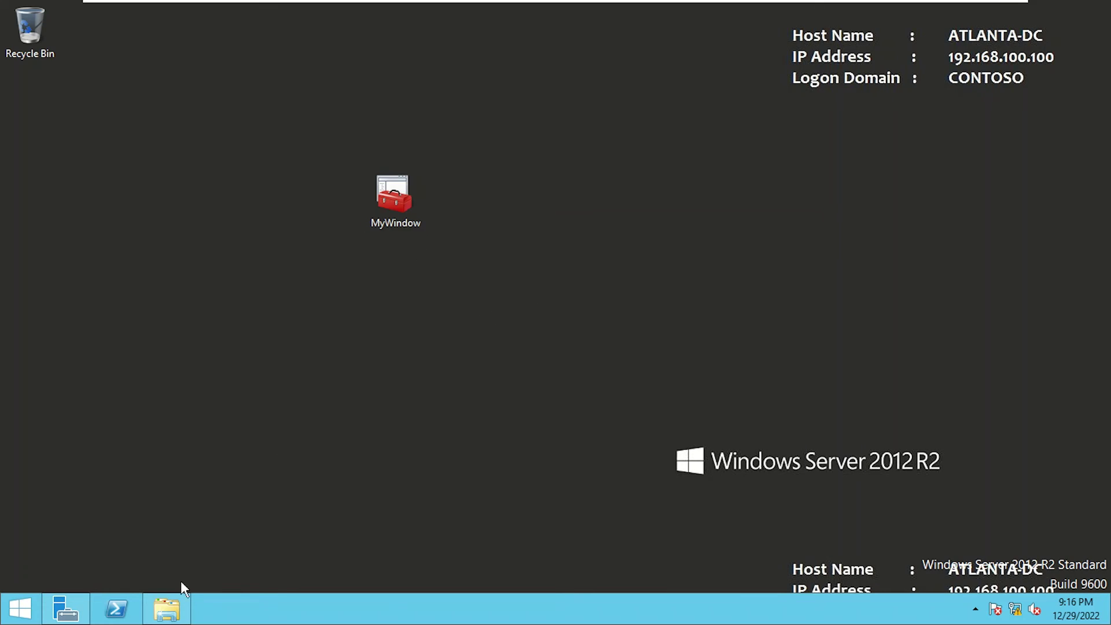
{"action": "left_click", "coordinate": [169, 606]}
{"action": "left_click_drag", "start_coordinate": [757, 35], "coordinate": [734, 99]}
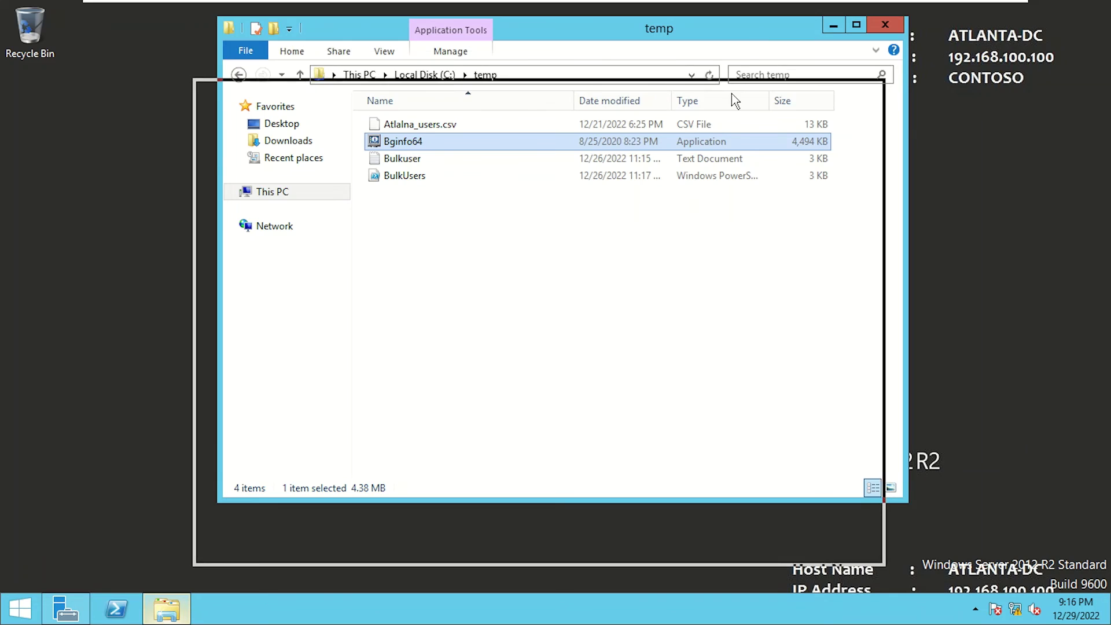
{"action": "left_click", "coordinate": [862, 110]}
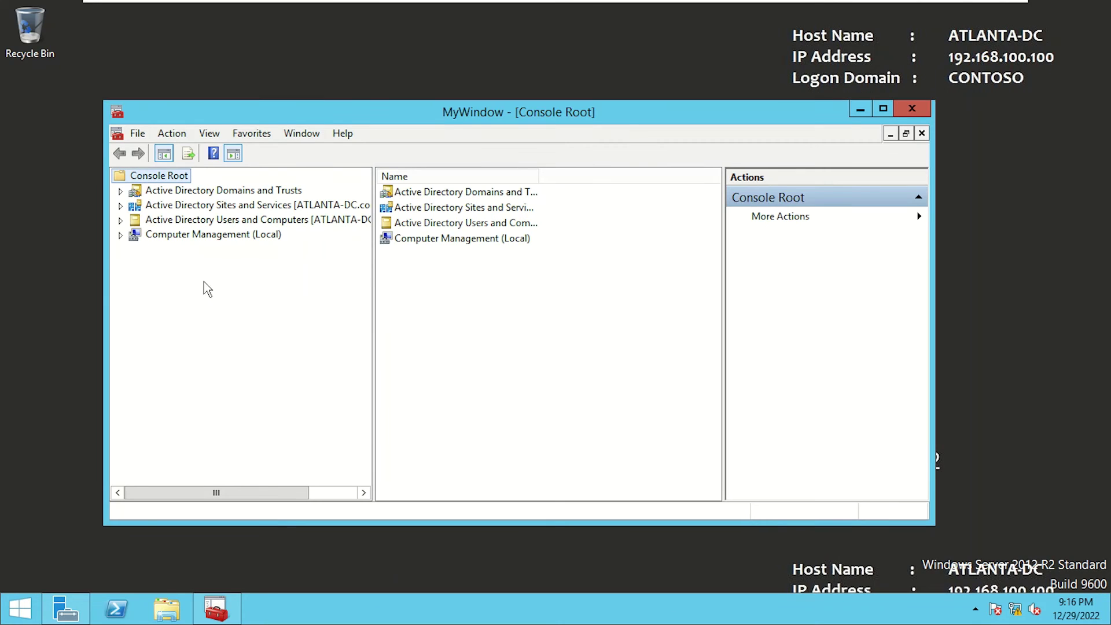
Step: Reopen the MyWindow console, widen its tree, and expand the three Active Directory snap-ins and Computer Management
{"action": "left_click_drag", "start_coordinate": [373, 325], "coordinate": [473, 325]}
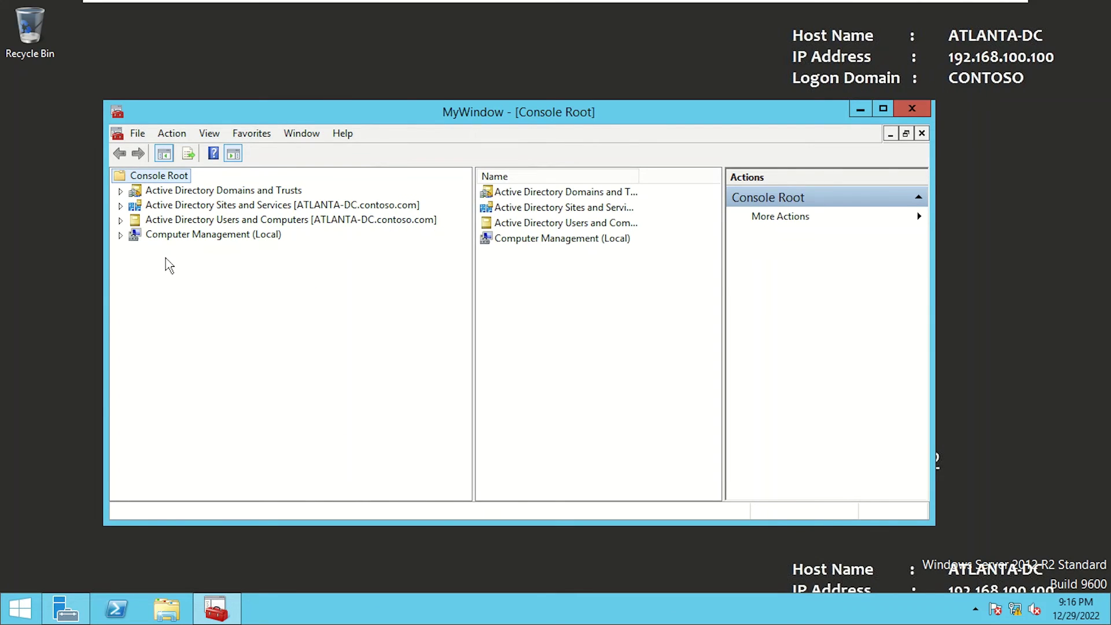
{"action": "left_click", "coordinate": [120, 234]}
{"action": "left_click", "coordinate": [120, 220]}
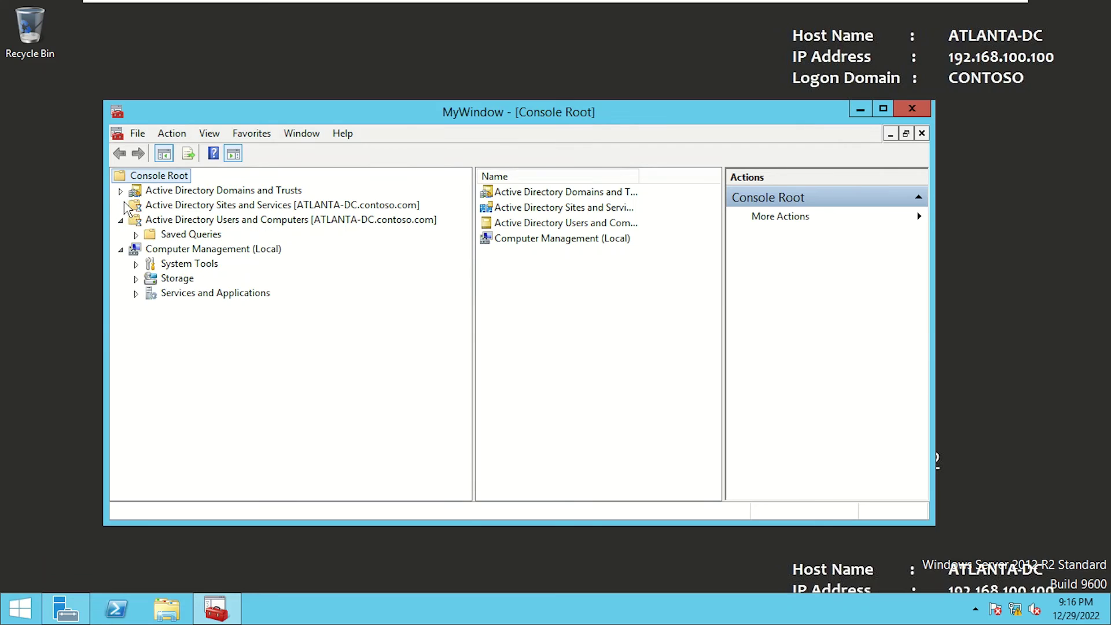
{"action": "left_click", "coordinate": [120, 205]}
{"action": "left_click", "coordinate": [121, 190]}
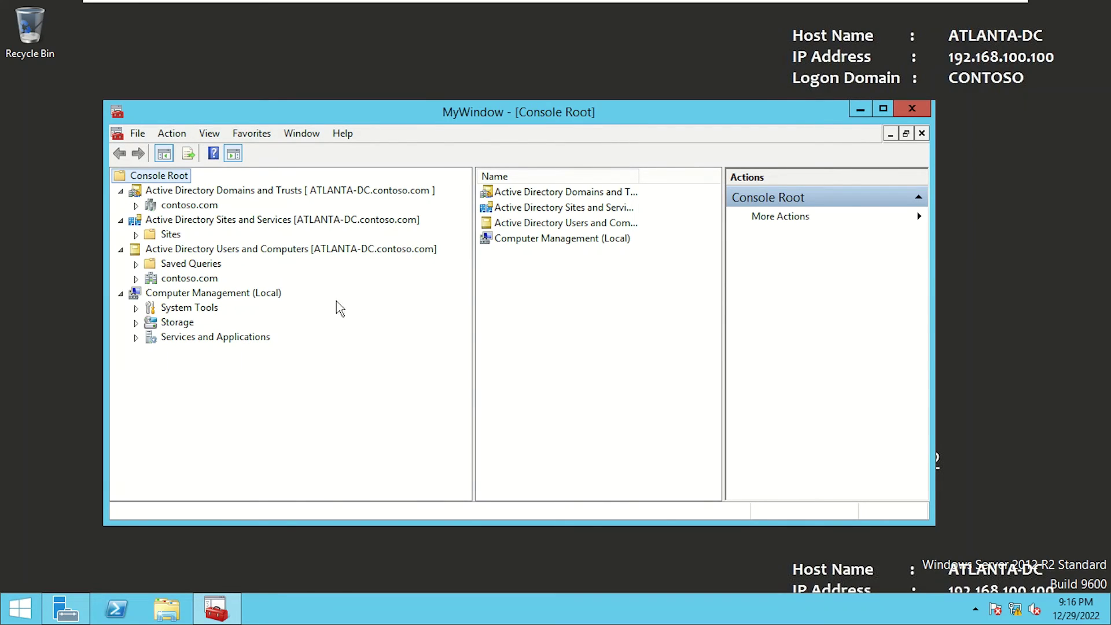
Step: Start editing the snap-ins of the reopened MyWindow console and add DNS to the selection
{"action": "left_click", "coordinate": [137, 134]}
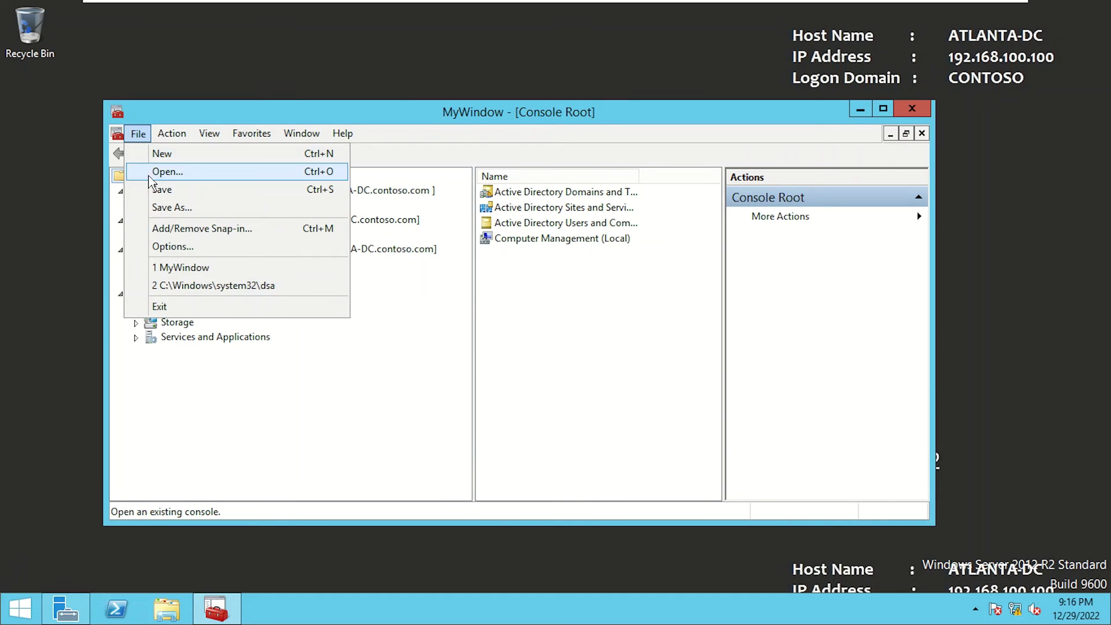
{"action": "left_click", "coordinate": [167, 229]}
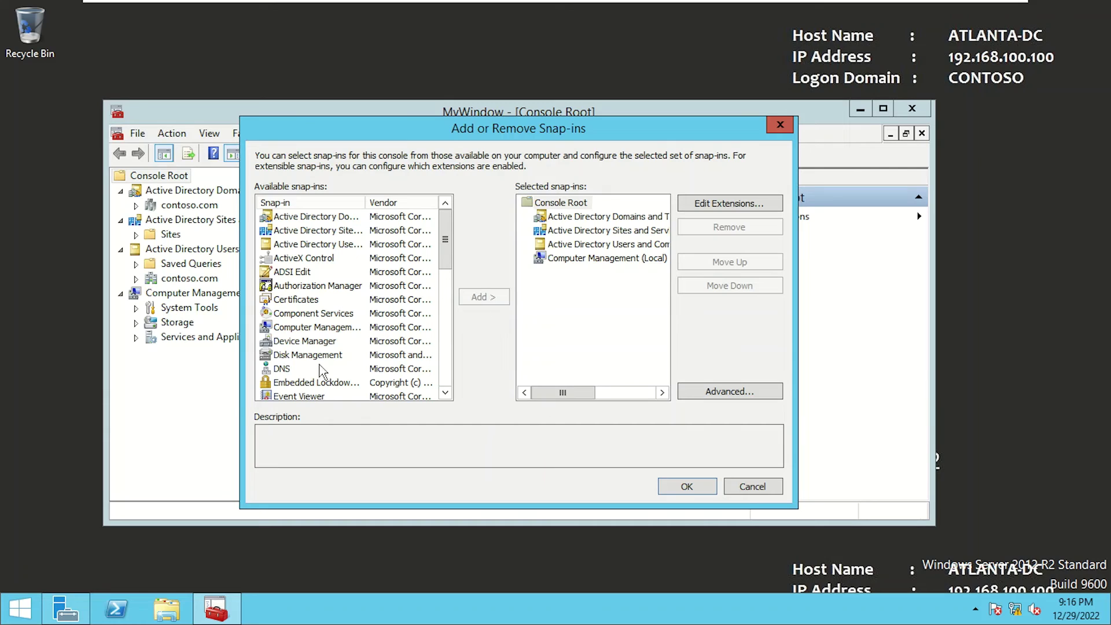
{"action": "left_click", "coordinate": [289, 371]}
{"action": "left_click", "coordinate": [488, 300]}
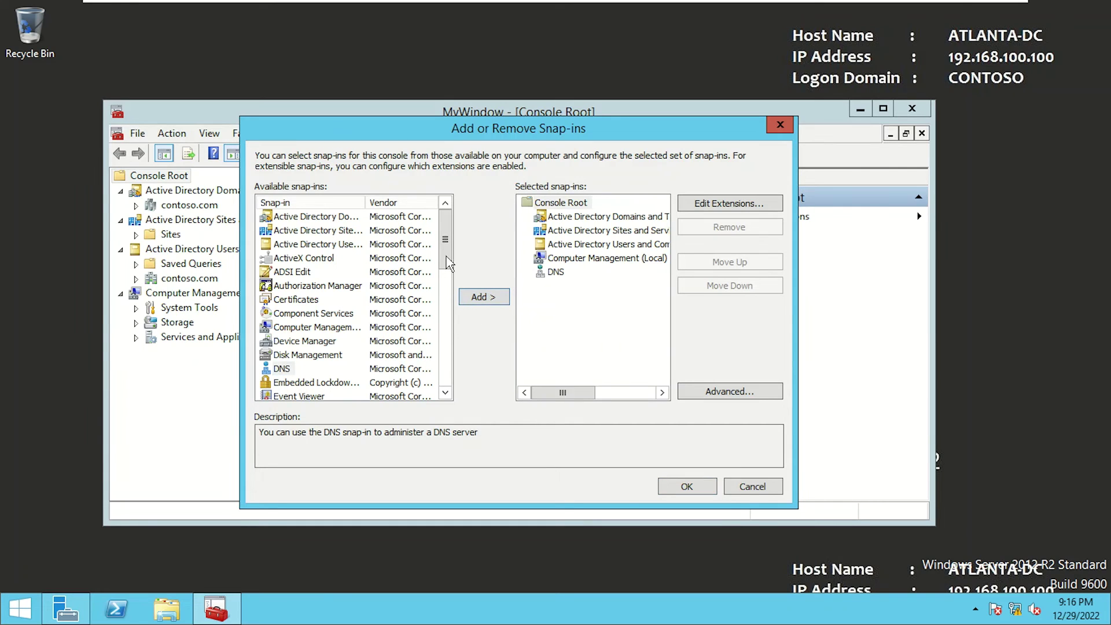
Step: Add the Group Policy Management snap-in to the selection, apply it, and save the MyWindow console
{"action": "left_click_drag", "start_coordinate": [447, 263], "coordinate": [448, 324]}
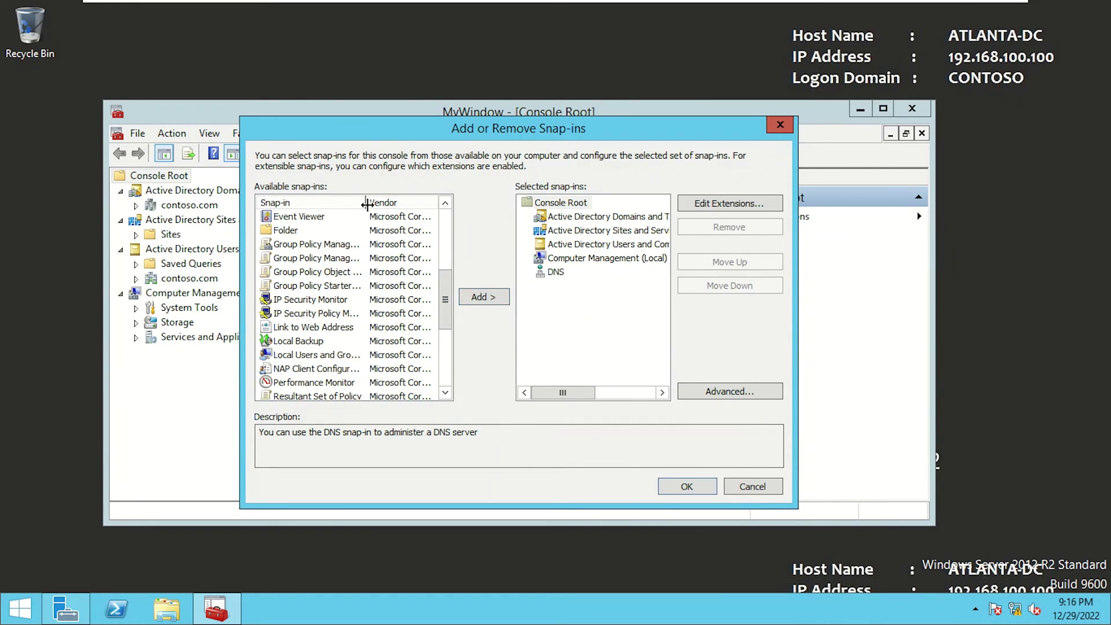
{"action": "left_click_drag", "start_coordinate": [368, 204], "coordinate": [443, 215]}
{"action": "left_click", "coordinate": [340, 245]}
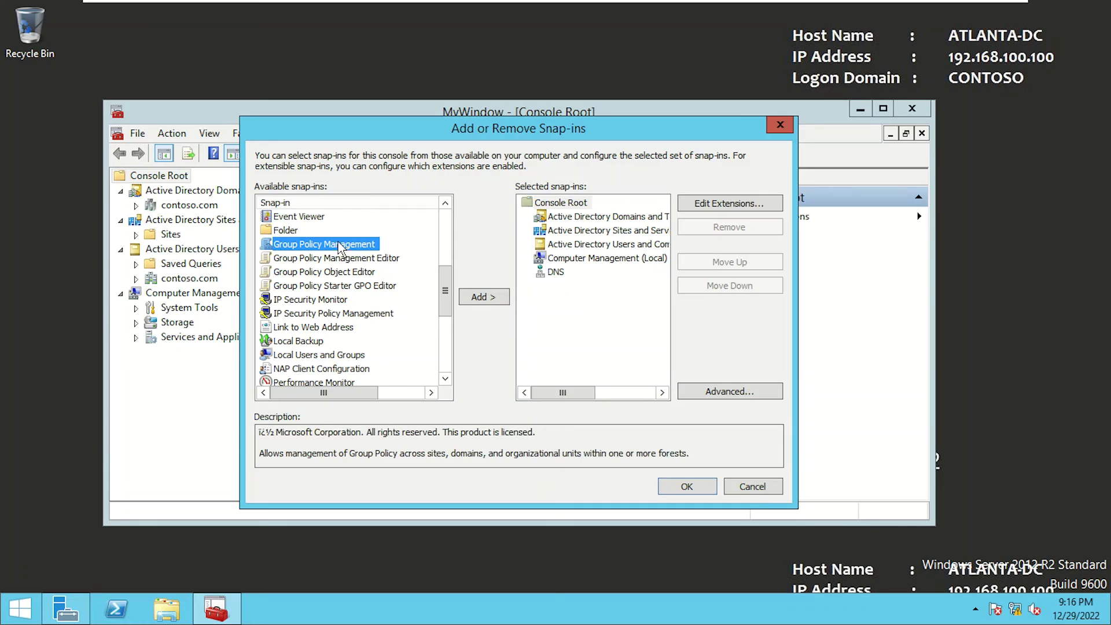
{"action": "left_click", "coordinate": [493, 299]}
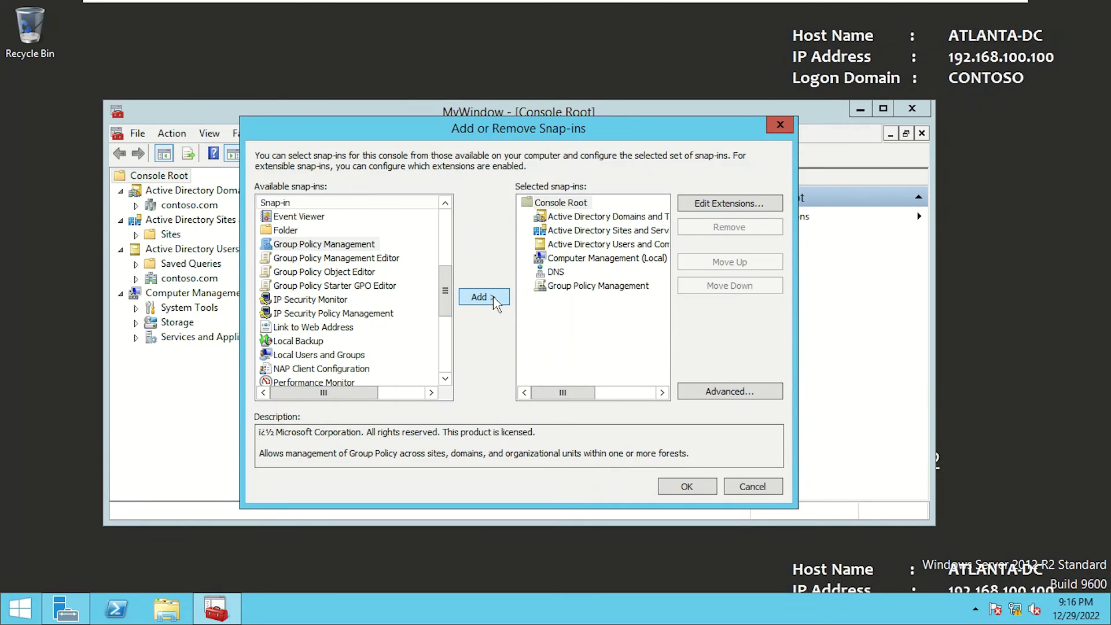
{"action": "left_click", "coordinate": [686, 486]}
{"action": "left_click", "coordinate": [138, 133]}
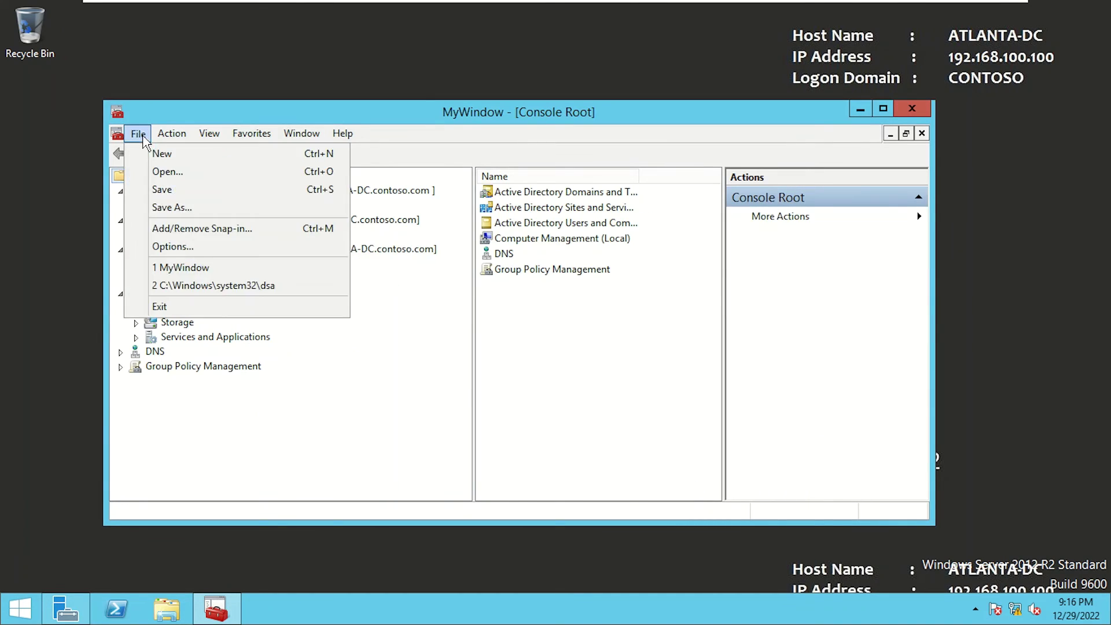
{"action": "left_click", "coordinate": [166, 194]}
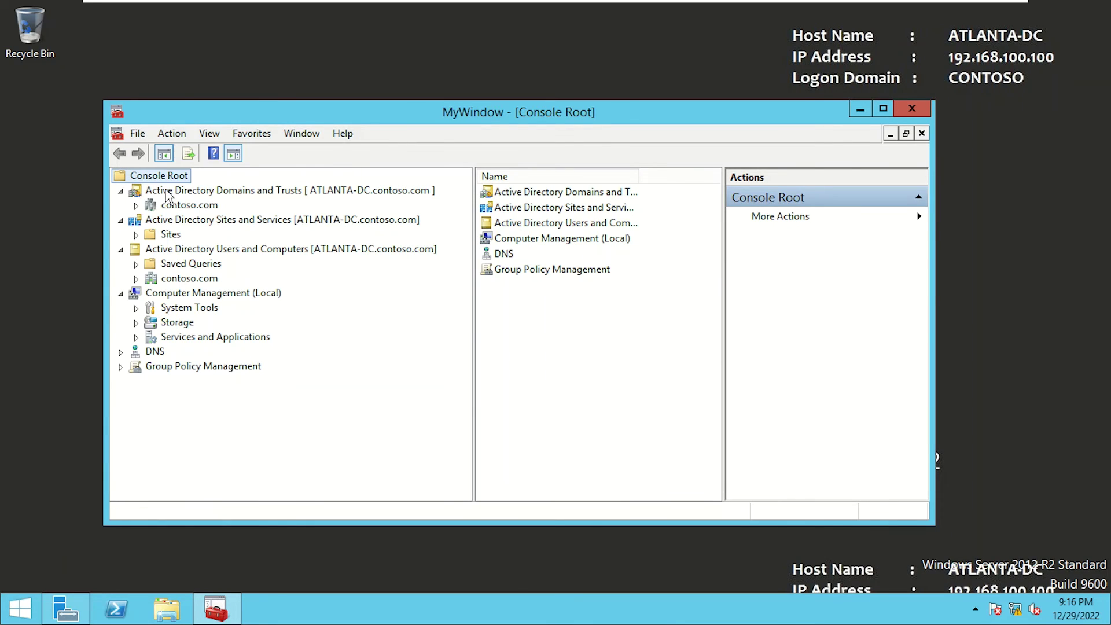
Step: Close the MyWindow console, reopen it from the Desktop, and select Computer Management (Local) in its tree
{"action": "left_click", "coordinate": [911, 108]}
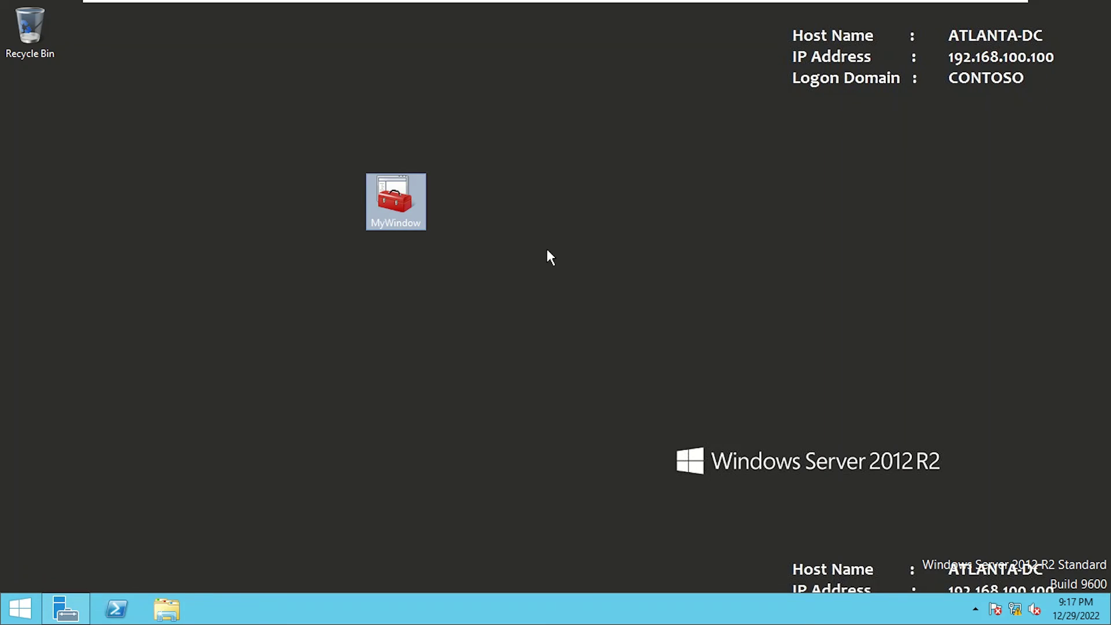
{"action": "key", "text": "Return"}
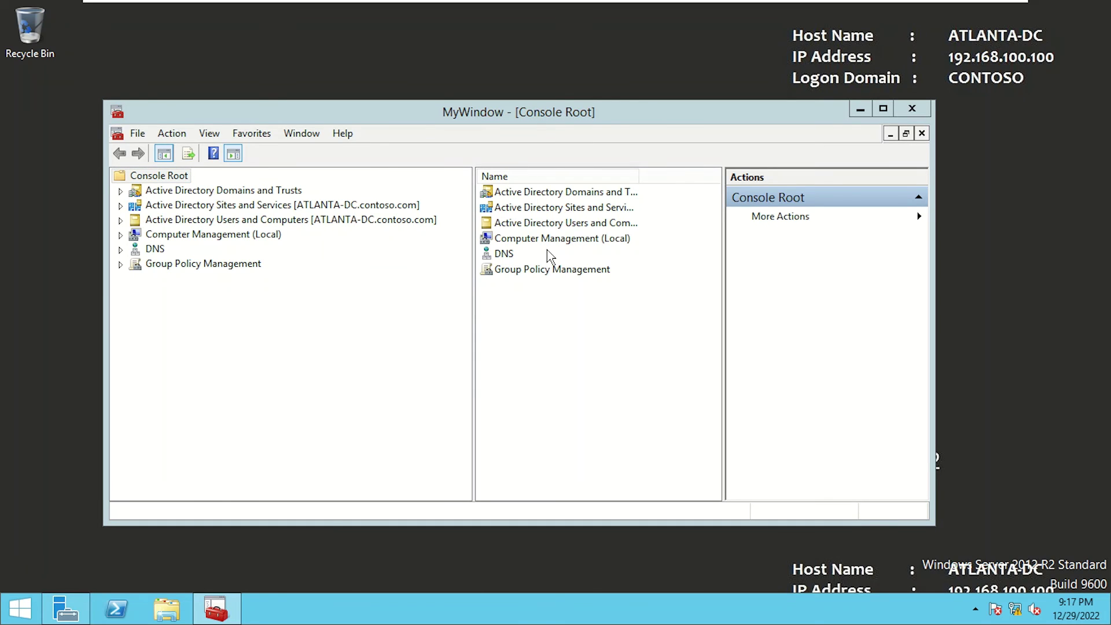
{"action": "left_click", "coordinate": [195, 234]}
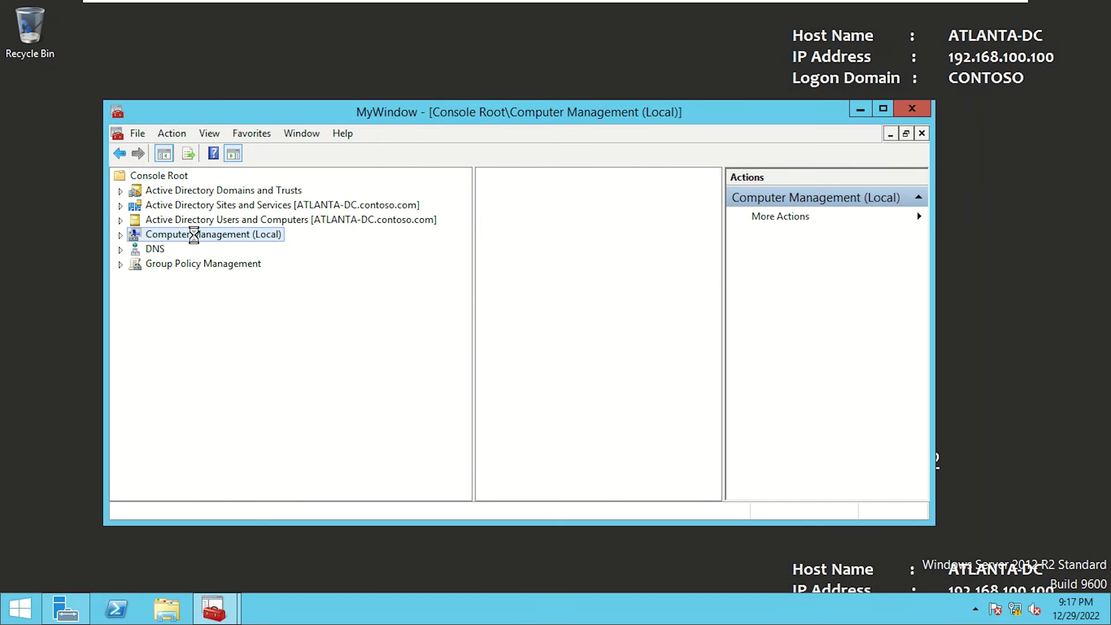
Step: Remove the Computer Management (Local) snap-in from the MyWindow console and save the console
{"action": "left_click", "coordinate": [138, 133]}
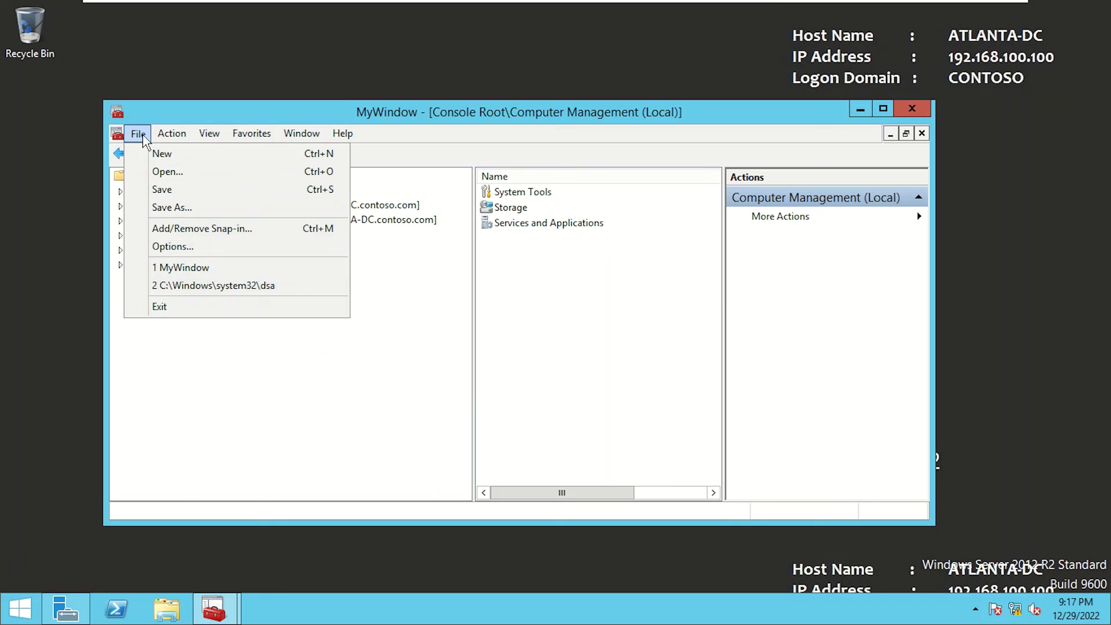
{"action": "left_click", "coordinate": [185, 230]}
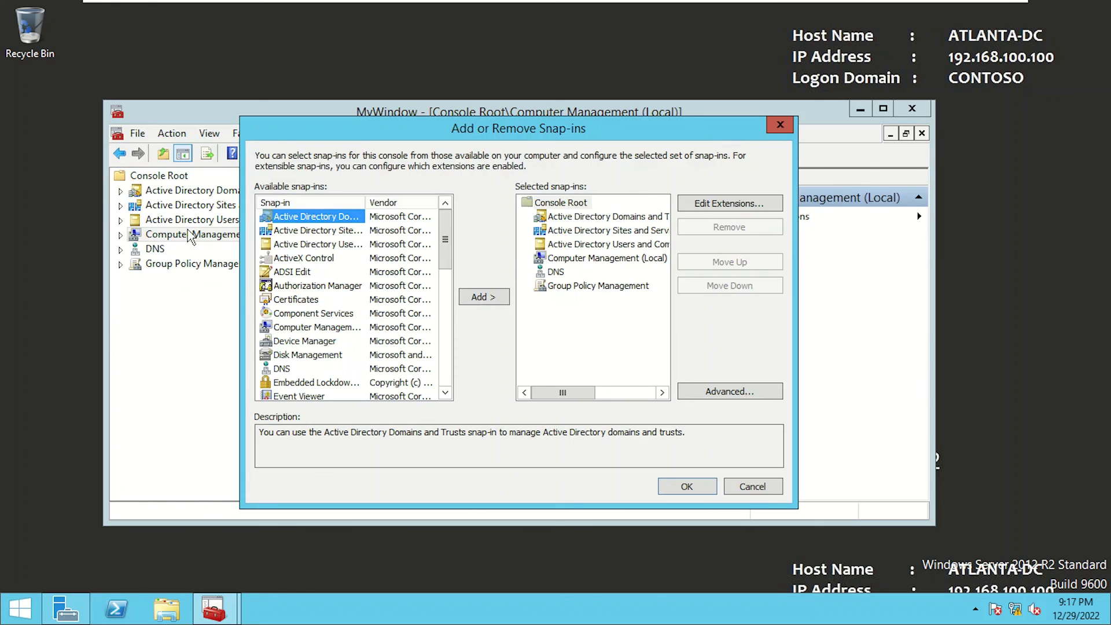
{"action": "left_click", "coordinate": [574, 260]}
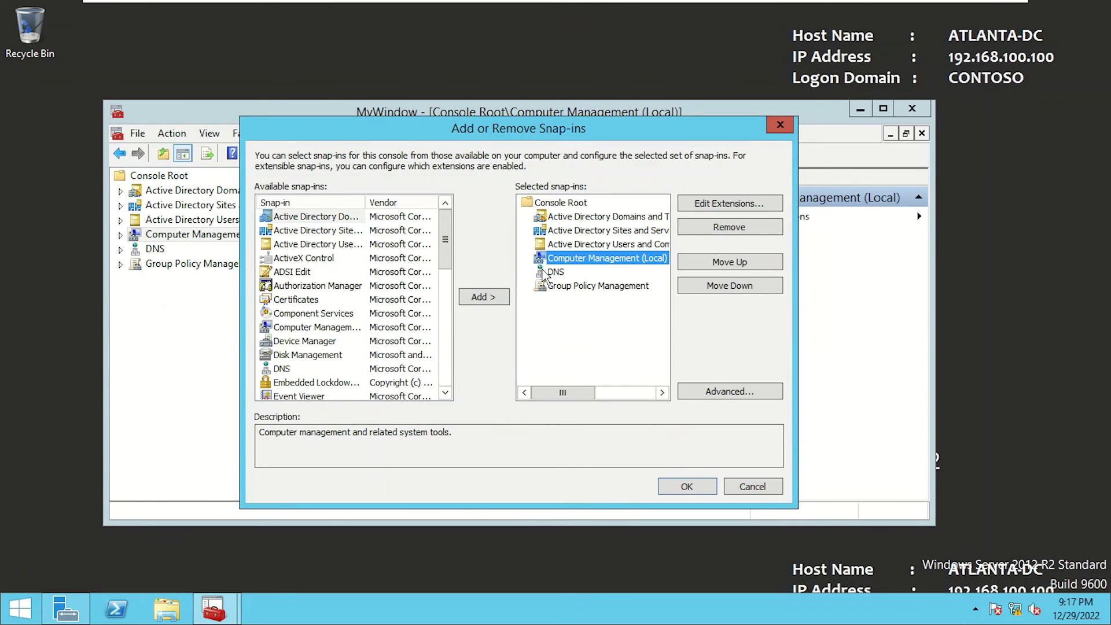
{"action": "left_click", "coordinate": [732, 232]}
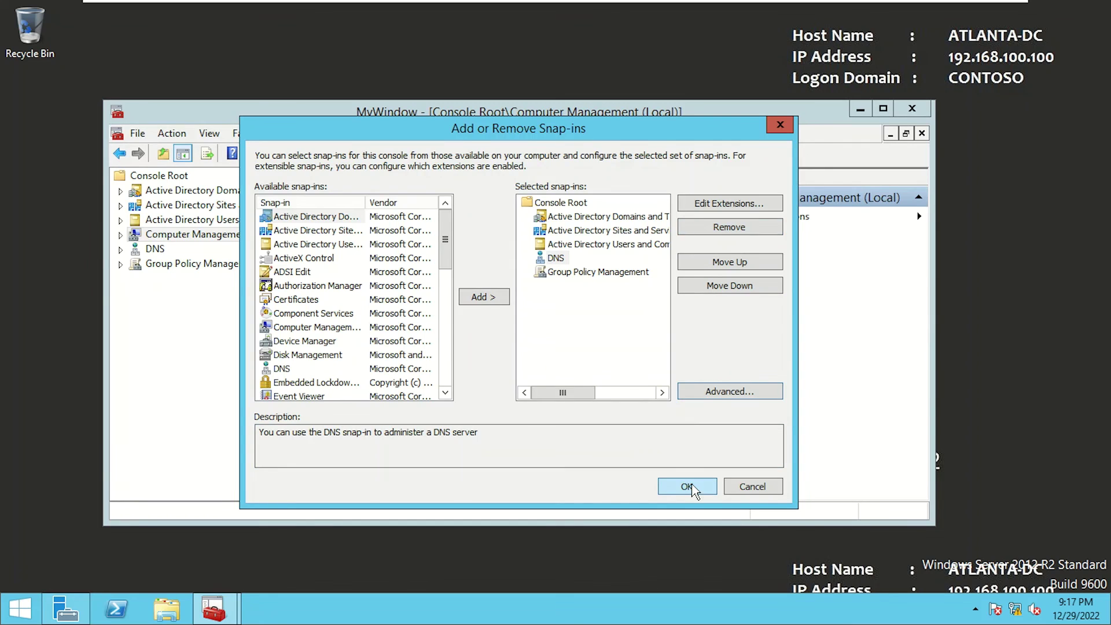
{"action": "left_click", "coordinate": [687, 486]}
{"action": "left_click", "coordinate": [139, 133]}
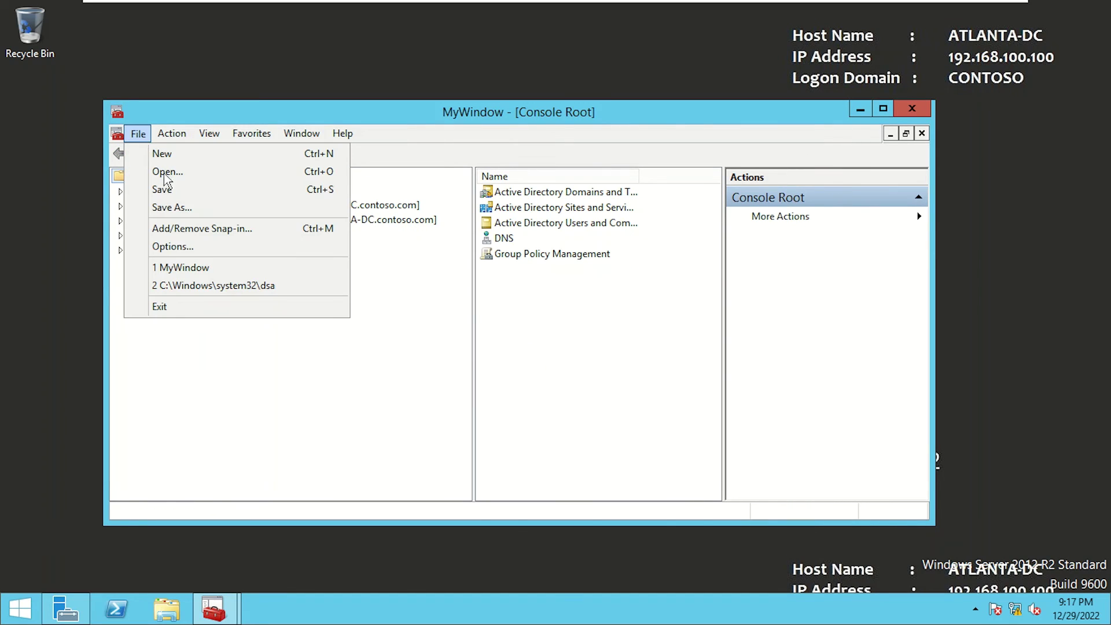
{"action": "left_click", "coordinate": [168, 191]}
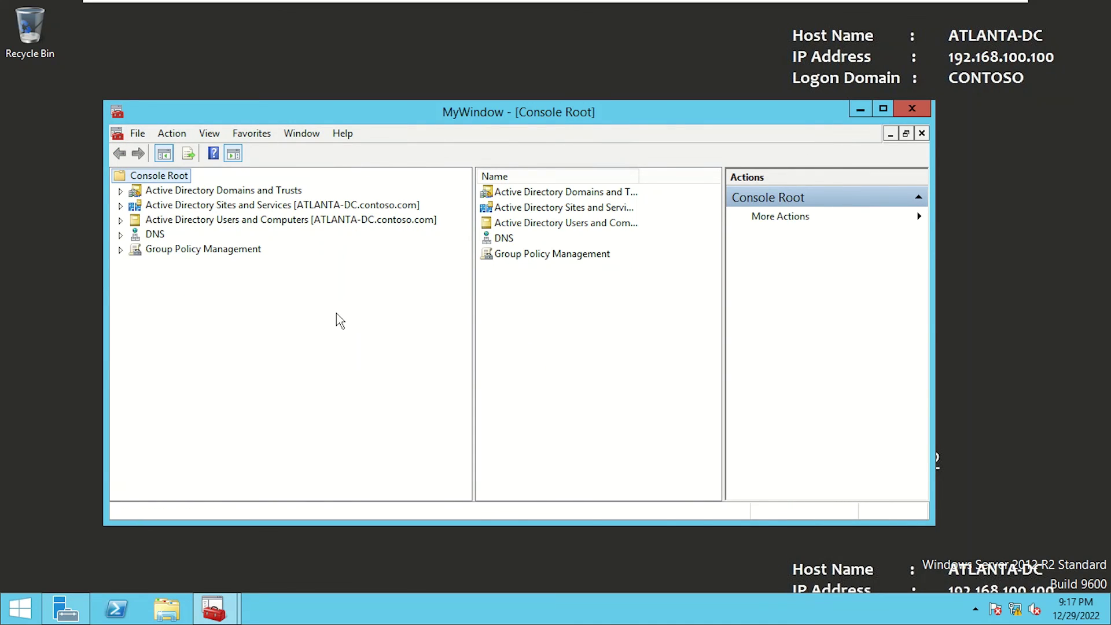
Step: Hide the Actions pane, widen the Name column to fit the full snap-in names, and save the console
{"action": "left_click", "coordinate": [233, 153]}
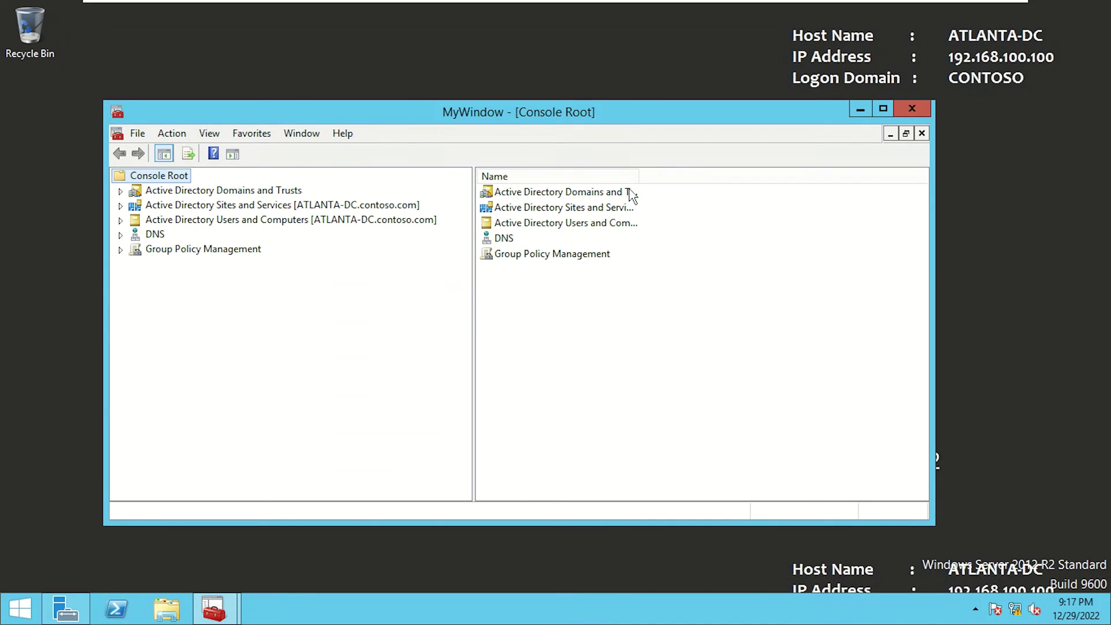
{"action": "left_click_drag", "start_coordinate": [639, 177], "coordinate": [816, 189]}
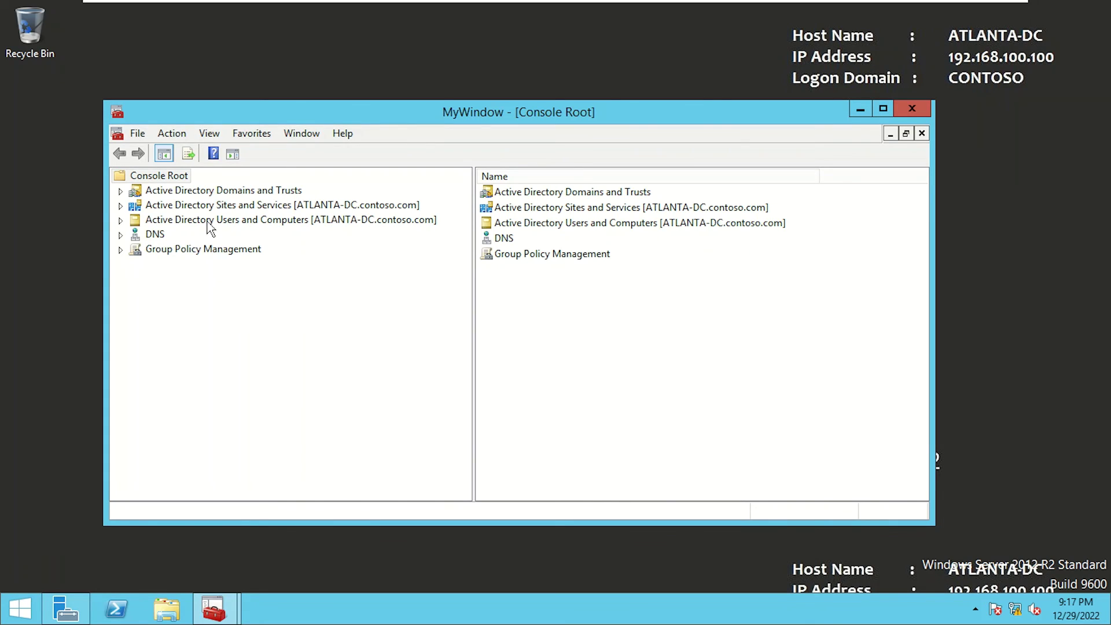
{"action": "left_click", "coordinate": [164, 134]}
{"action": "mouse_move", "coordinate": [137, 134]}
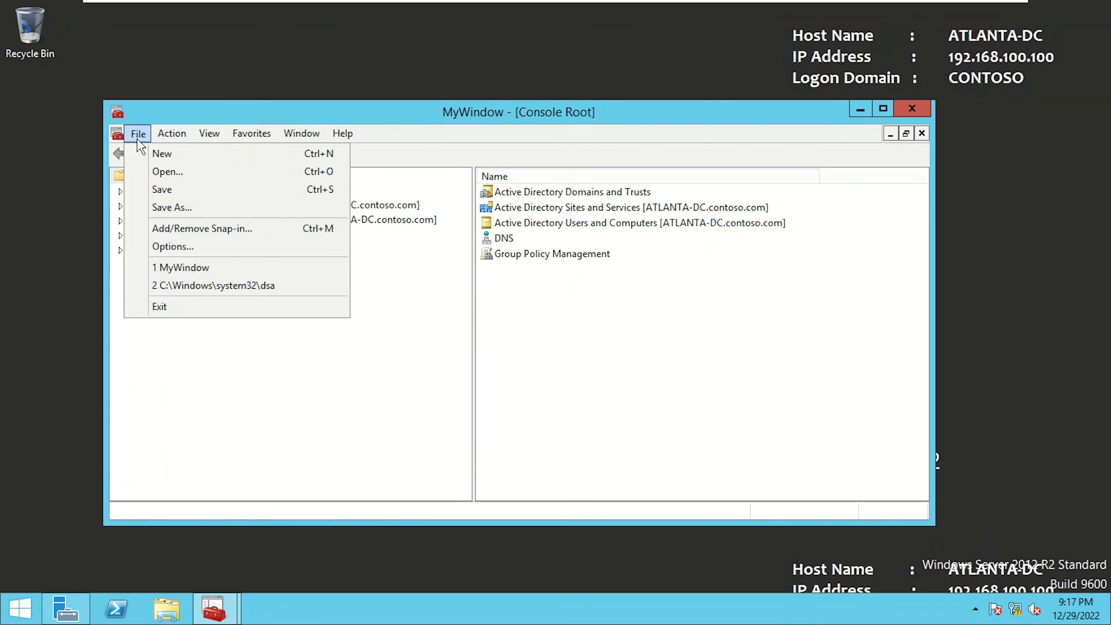
{"action": "left_click", "coordinate": [156, 186]}
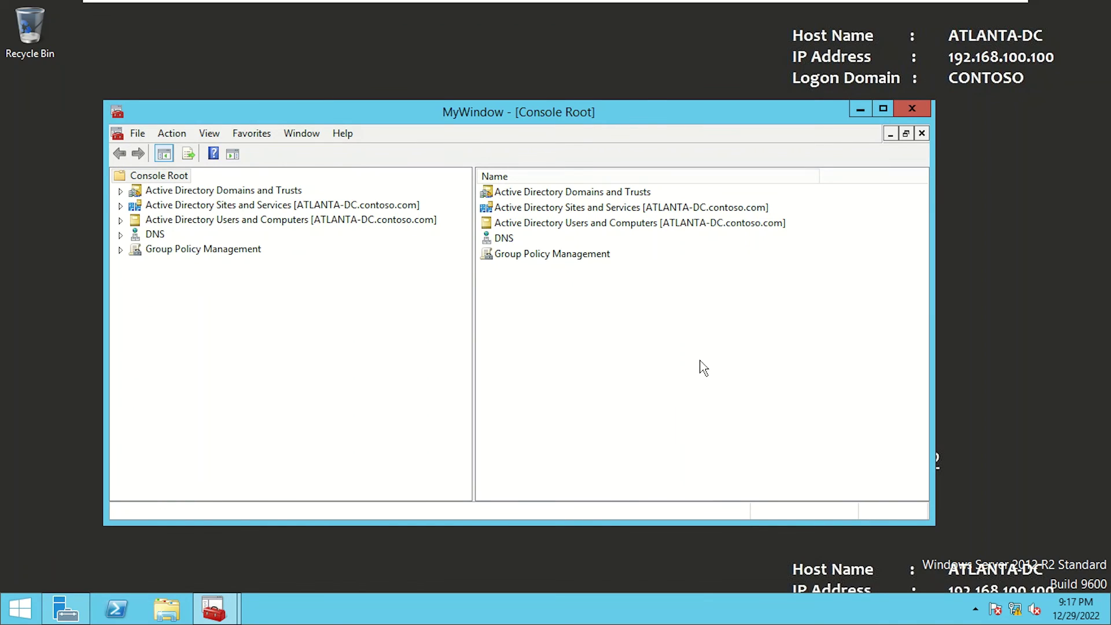